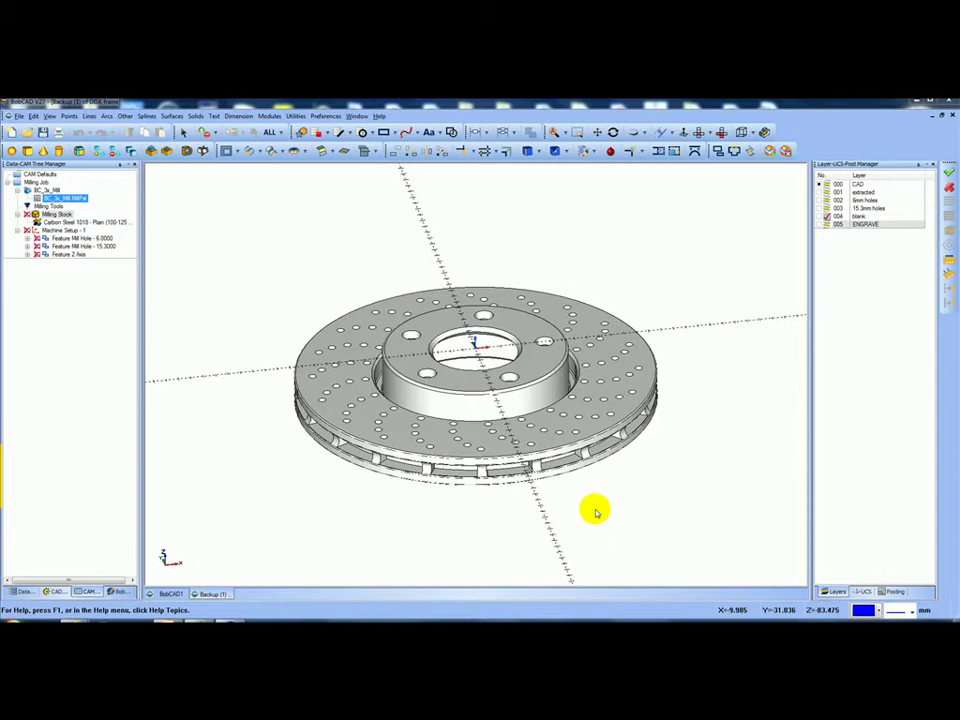
Hide the CAD layer and show the blank layer so that only the undrilled disc is displayed
middle_drag(574, 482, 494, 378)
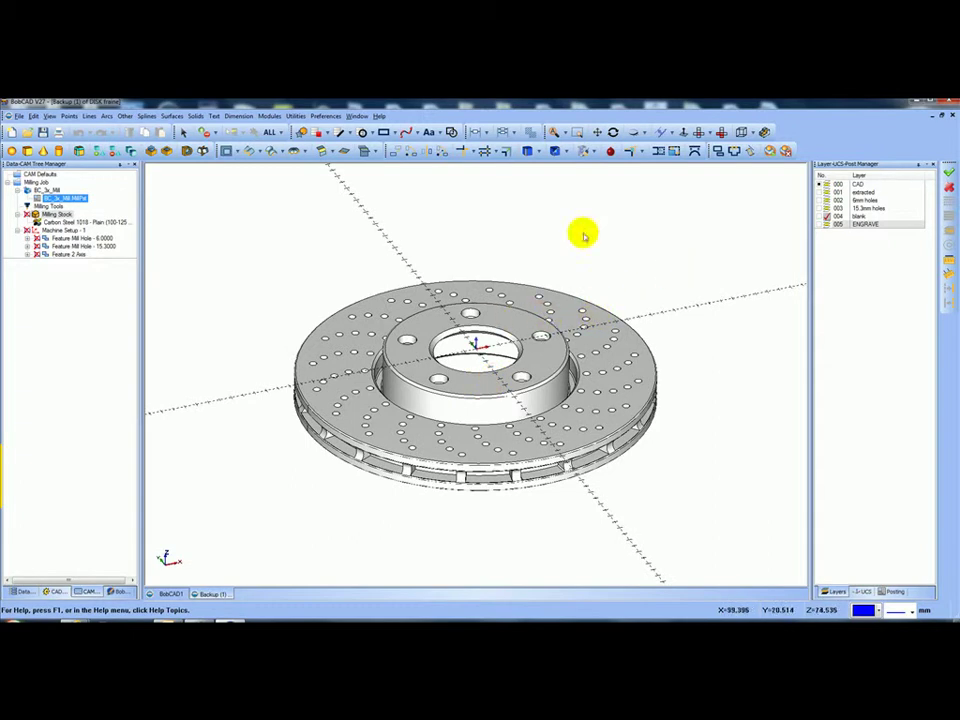
click(825, 185)
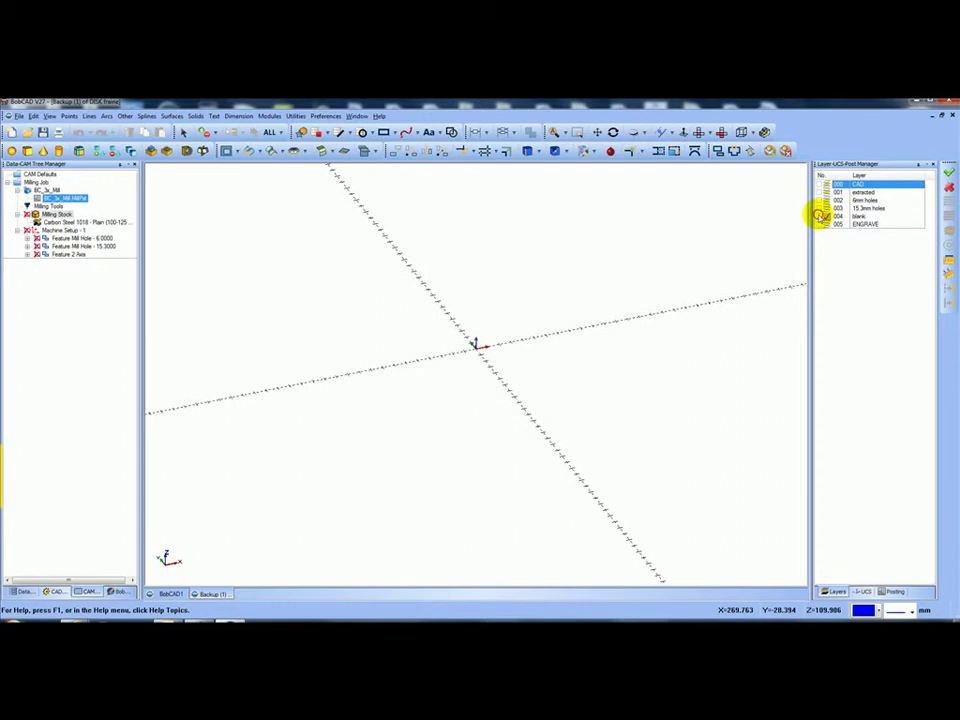
click(820, 216)
mouse_move(606, 304)
middle_down()
mouse_move(597, 266)
mouse_move(604, 294)
middle_up()
Define the milling stock with the Stock Wizard as a Solid Model based on the undrilled disc, keeping the Machine Setup - 1 origin
click(60, 216)
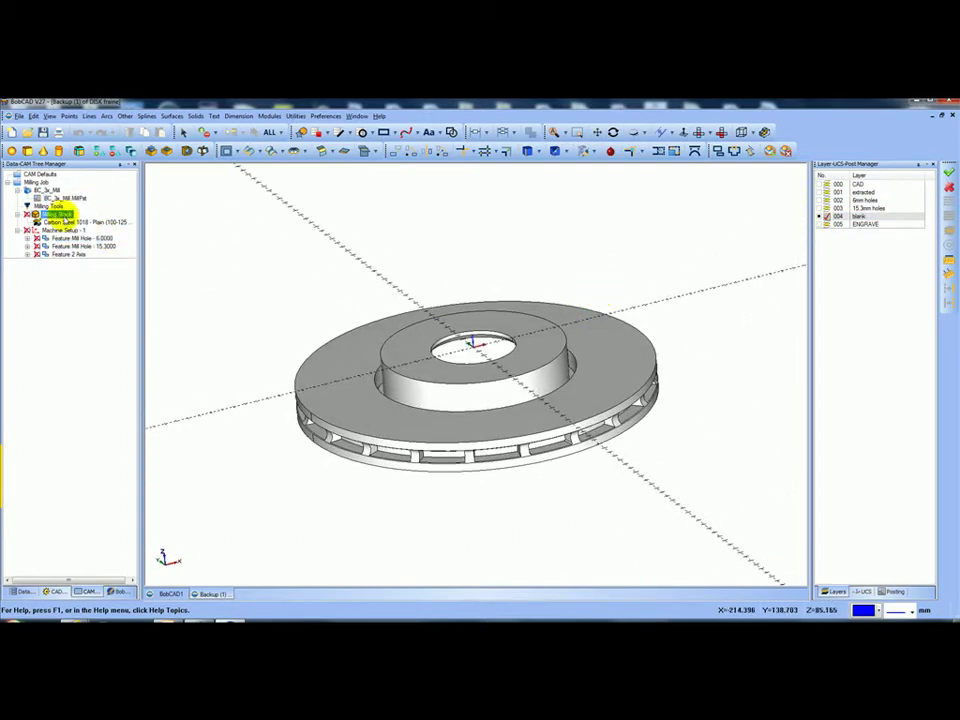
middle_drag(324, 317, 366, 317)
right_click(60, 215)
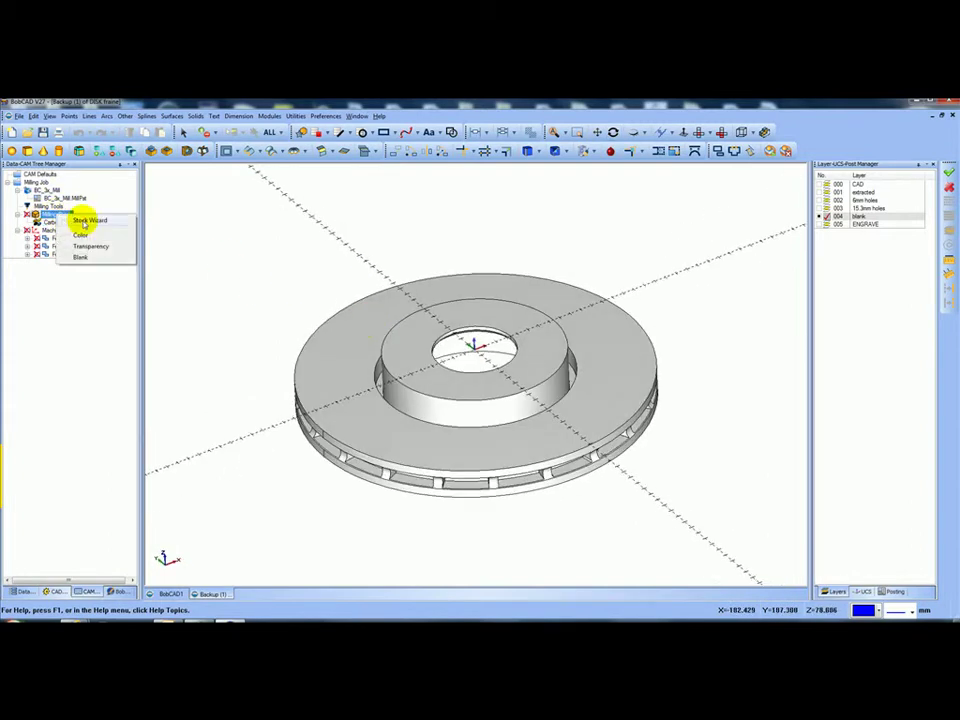
click(84, 221)
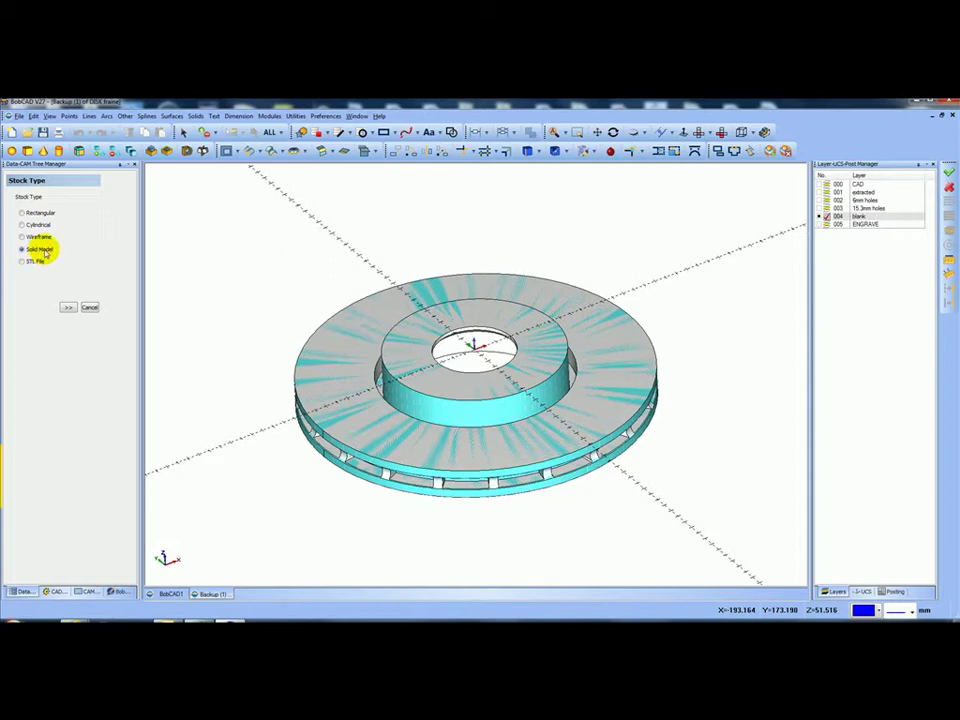
click(67, 309)
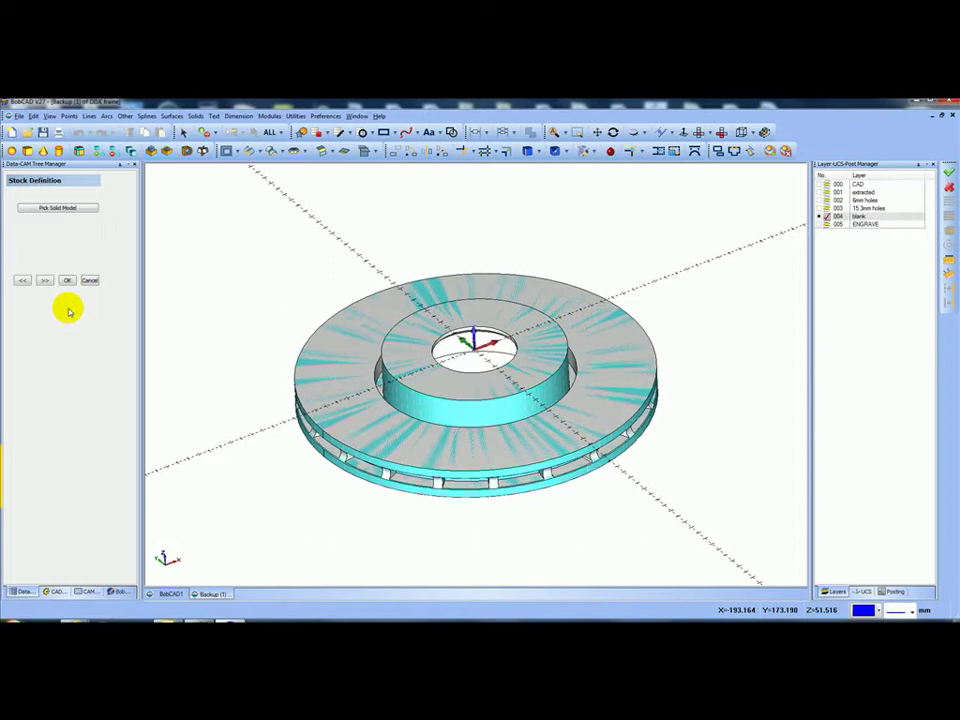
click(73, 211)
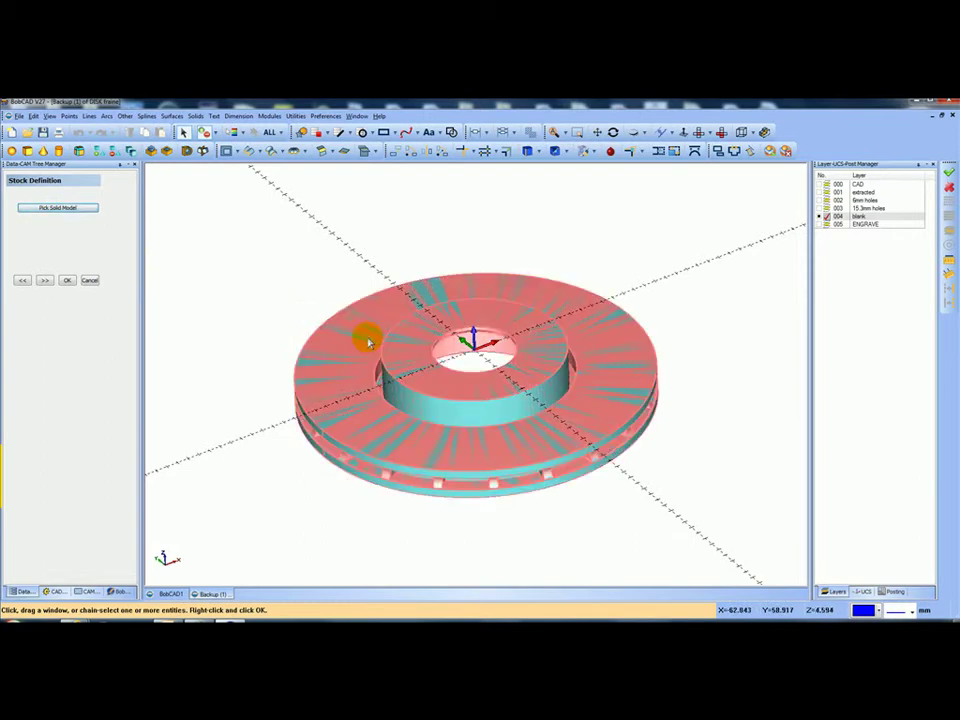
click(368, 341)
right_click(289, 227)
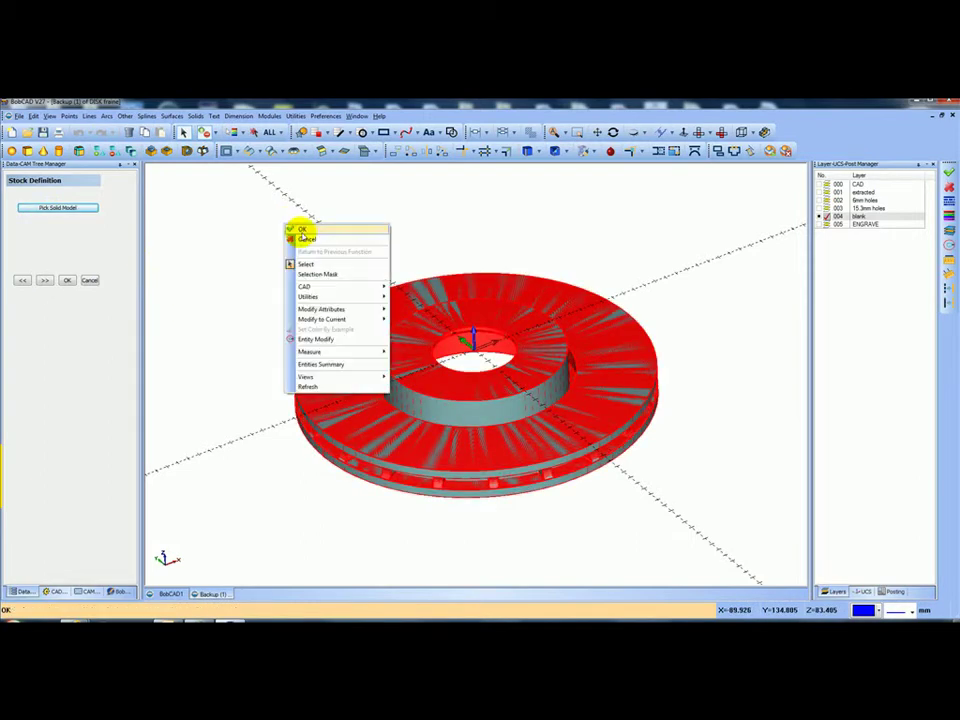
click(300, 232)
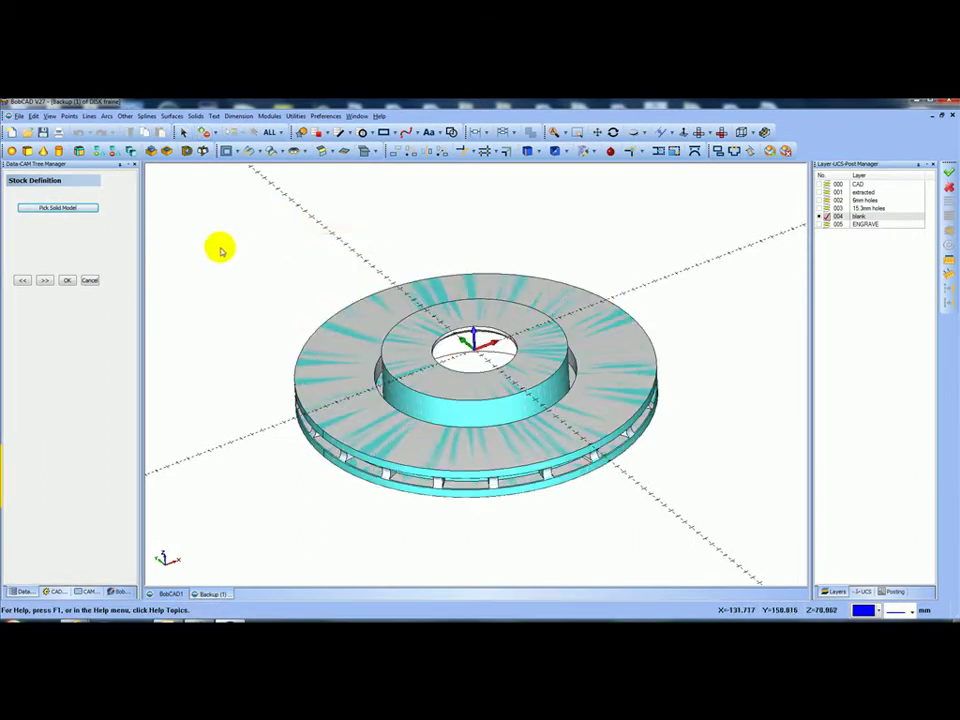
click(45, 281)
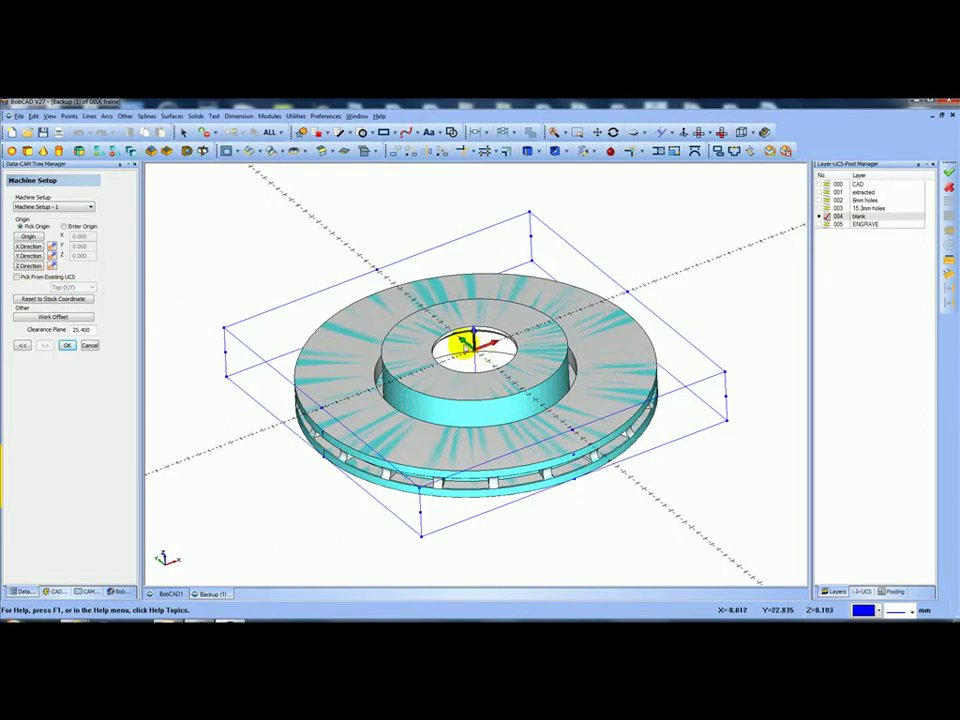
click(68, 346)
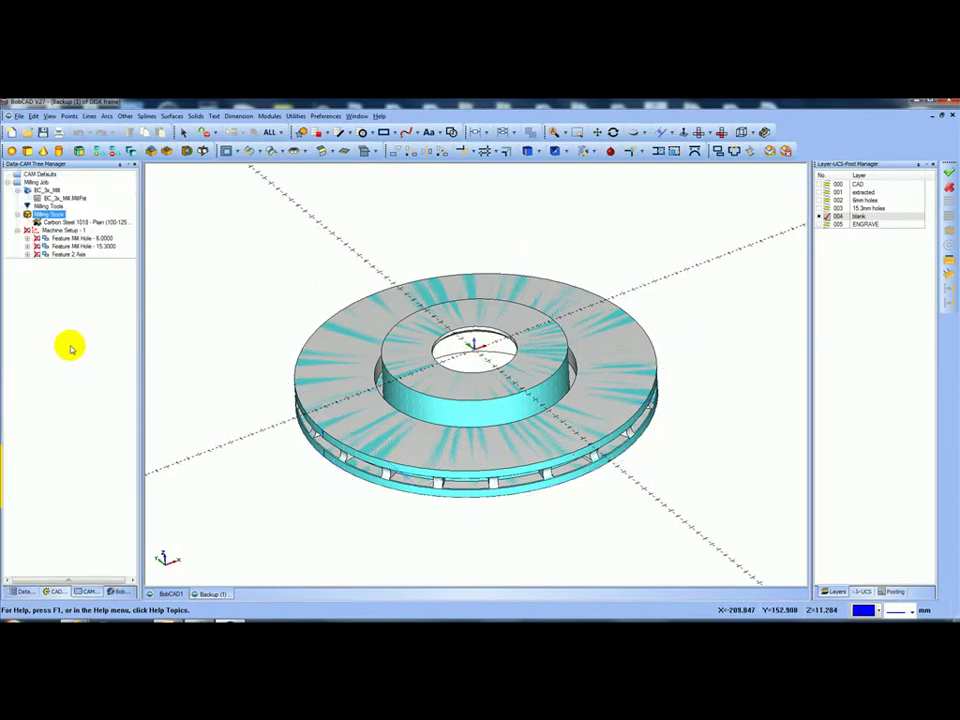
Make CAD the active layer and hide the blank layer, leaving only the stock in view
middle_drag(279, 386, 420, 414)
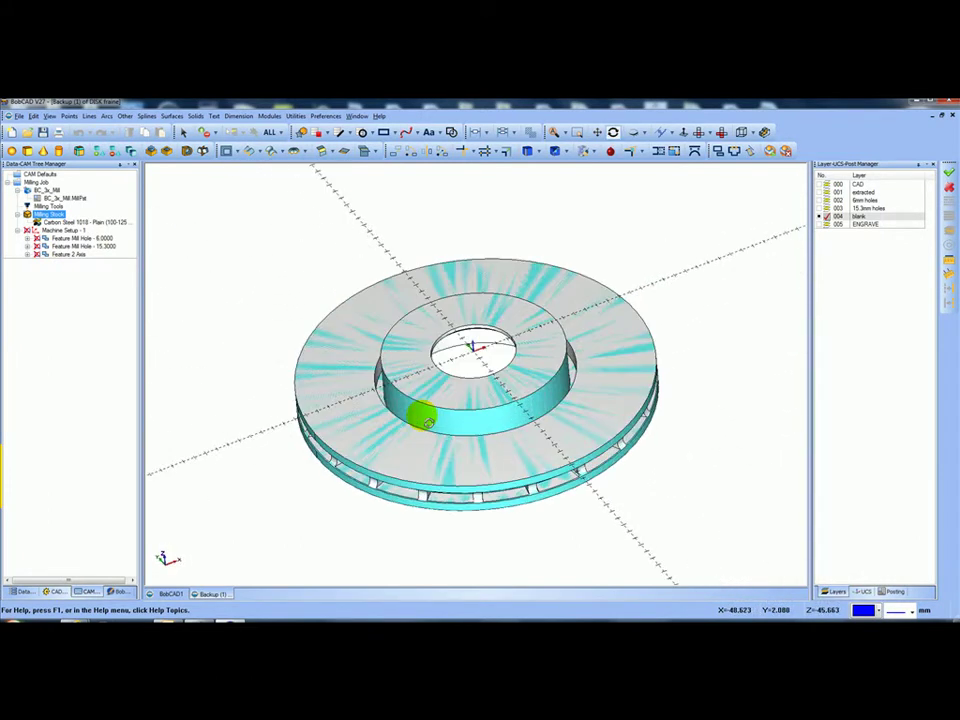
click(822, 217)
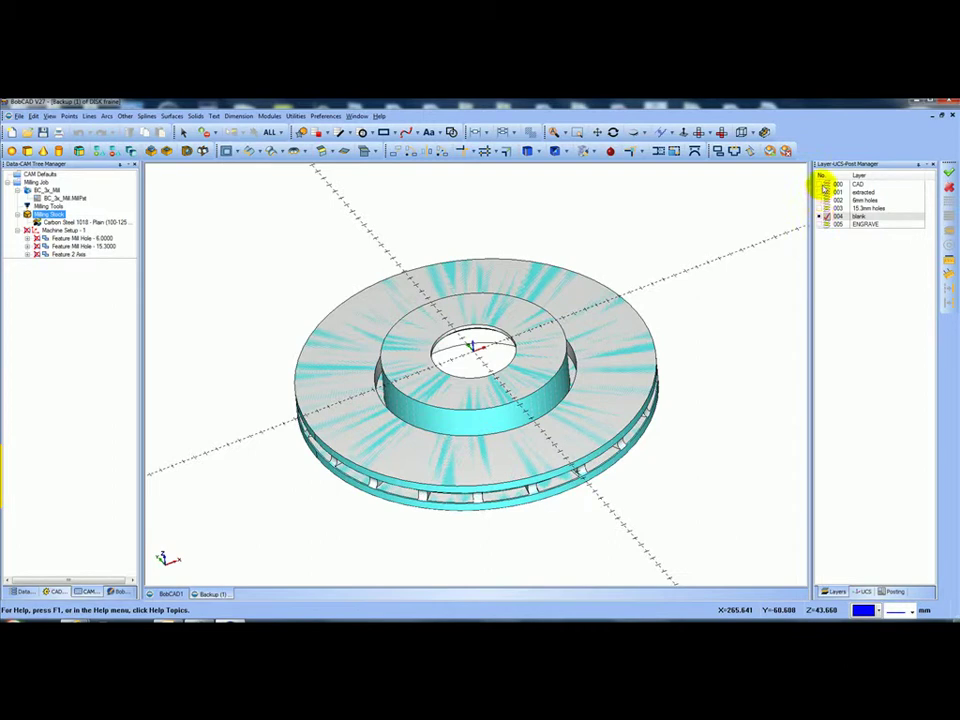
click(826, 185)
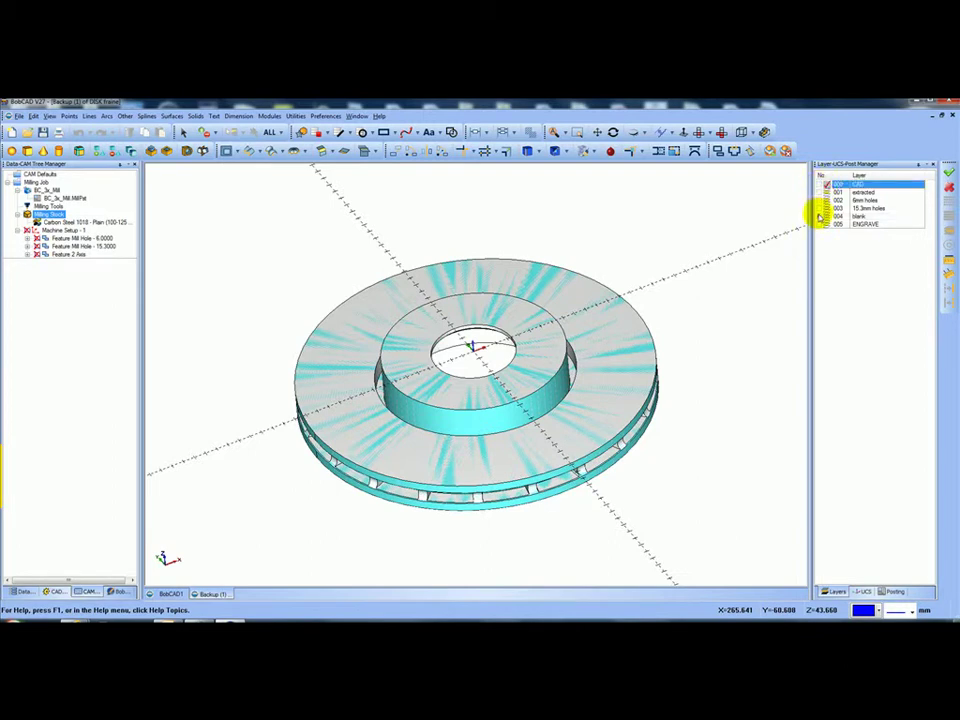
click(818, 215)
middle_drag(553, 354, 525, 403)
Blank the milling stock from the view and turn the CAD layer's visibility back on
click(36, 222)
click(33, 215)
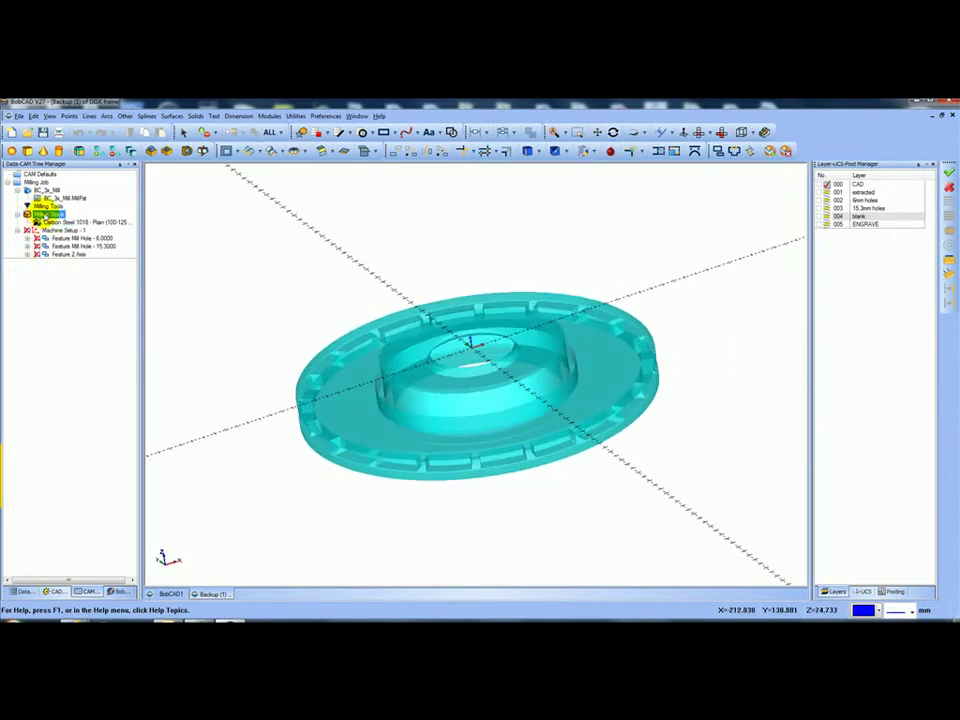
click(70, 238)
middle_drag(392, 336, 388, 481)
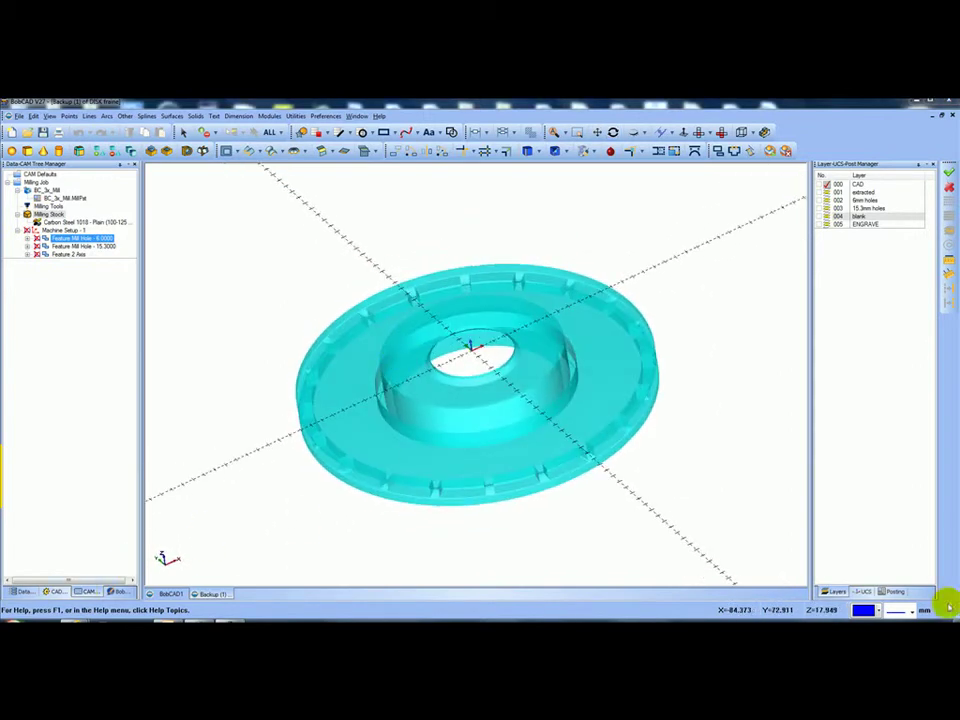
mouse_move(677, 439)
middle_down()
mouse_move(675, 467)
mouse_move(673, 448)
middle_up()
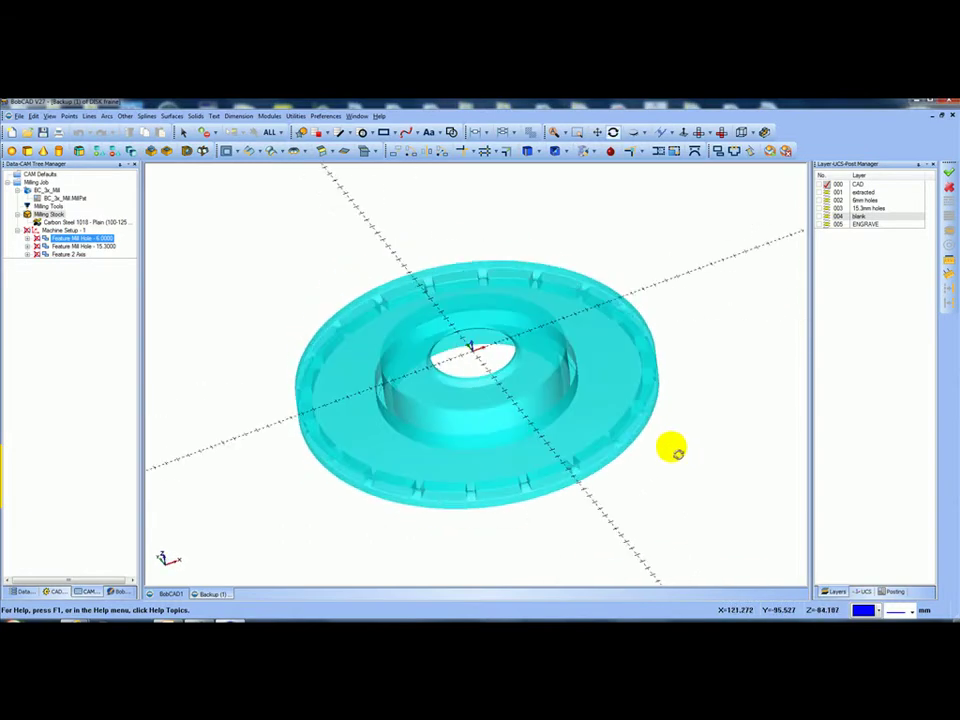
click(47, 214)
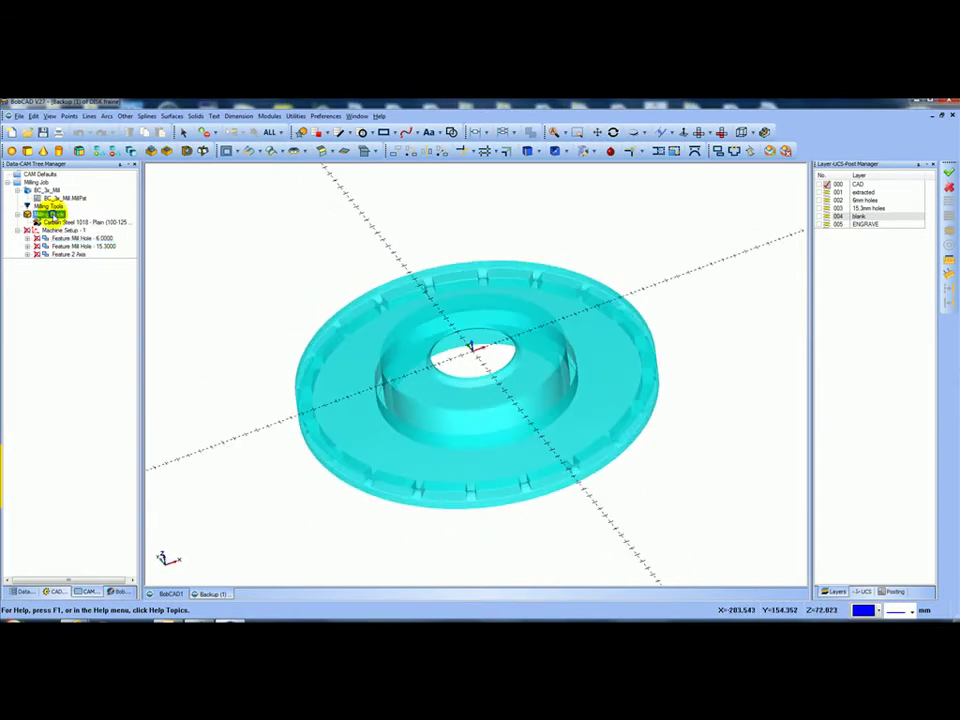
right_click(50, 215)
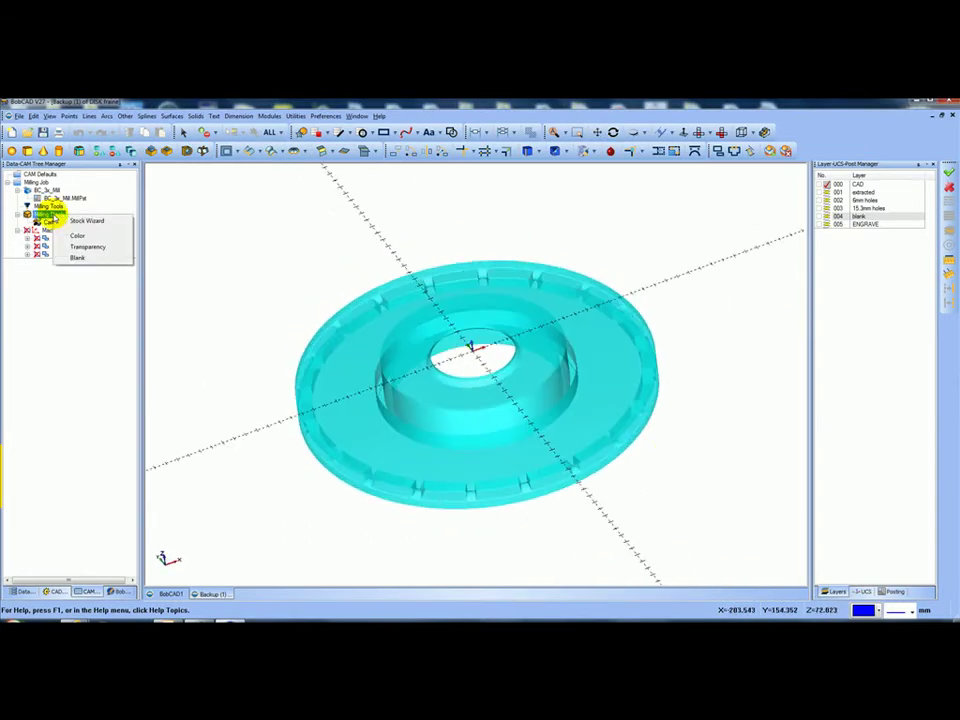
click(77, 257)
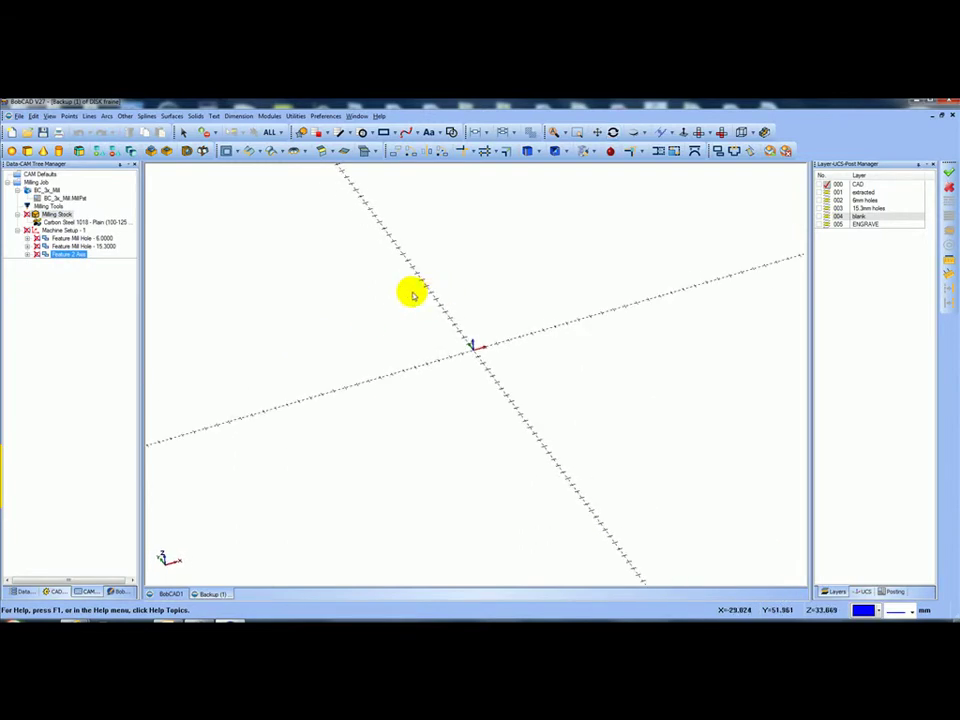
click(822, 184)
middle_drag(707, 246, 425, 325)
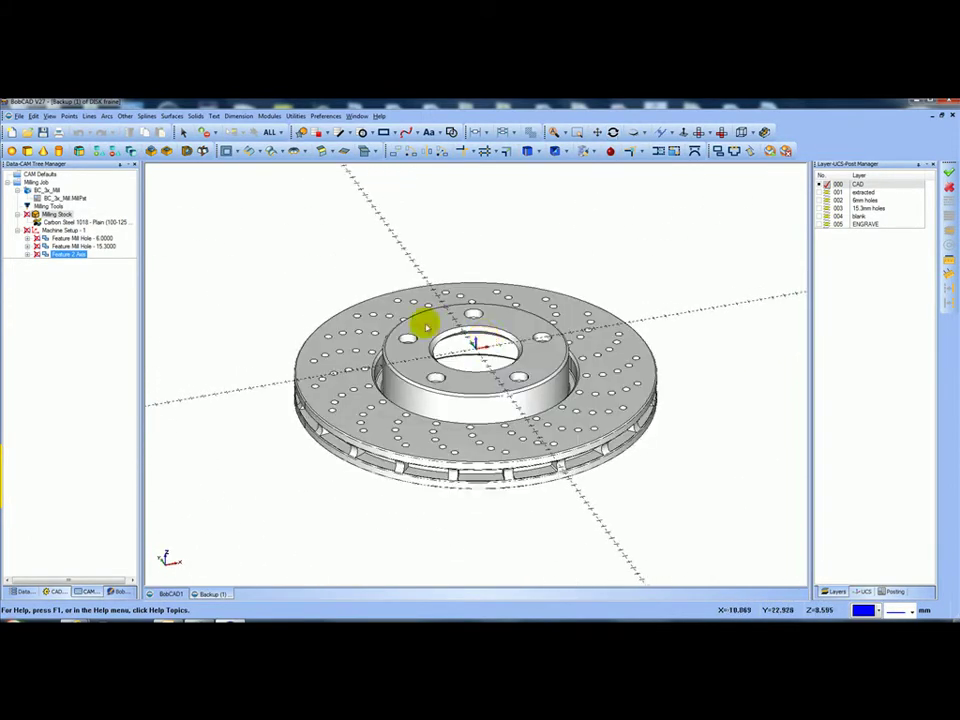
right_click(62, 232)
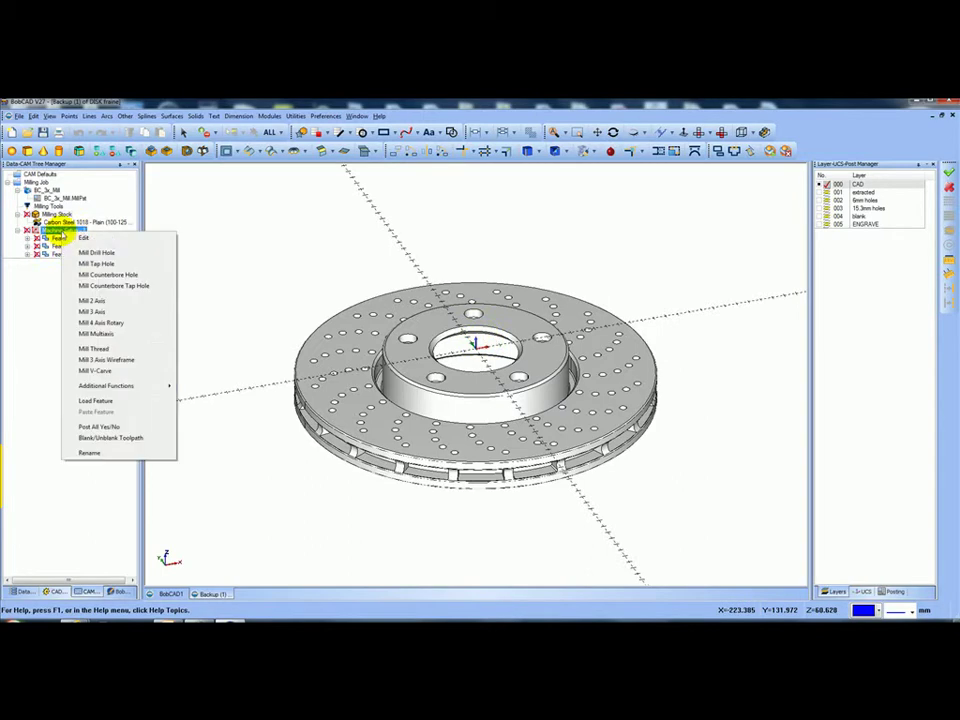
click(92, 253)
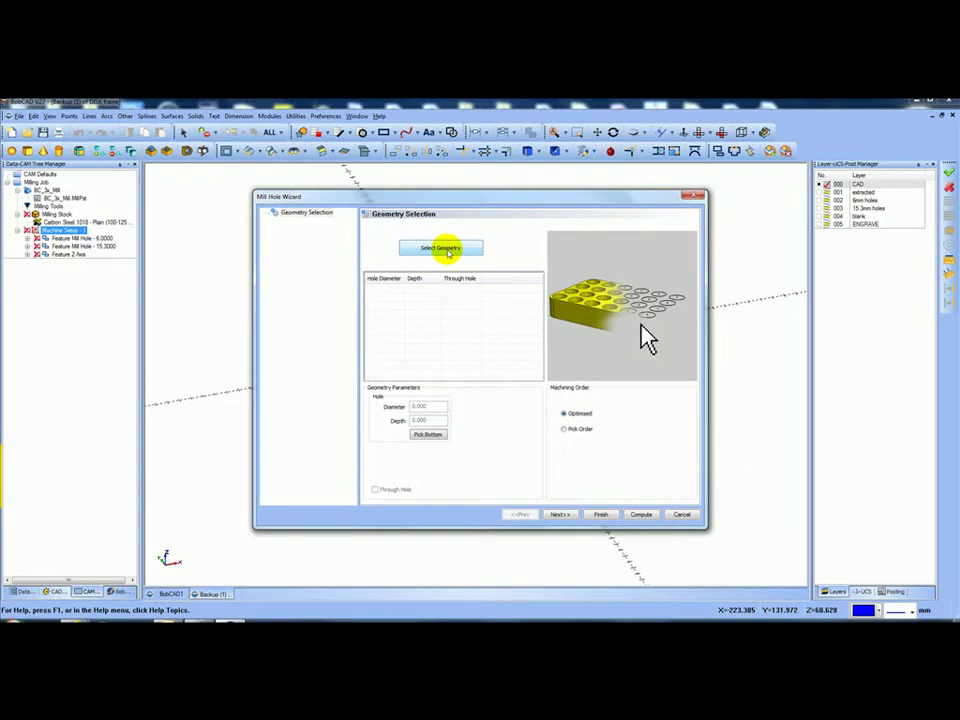
click(445, 250)
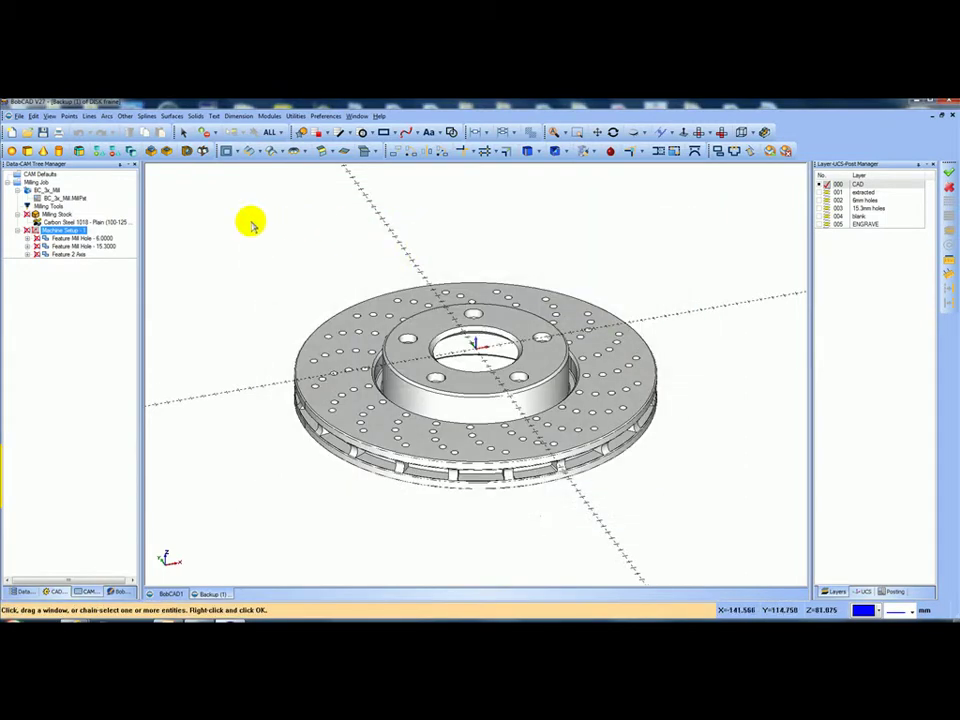
drag(250, 223, 731, 534)
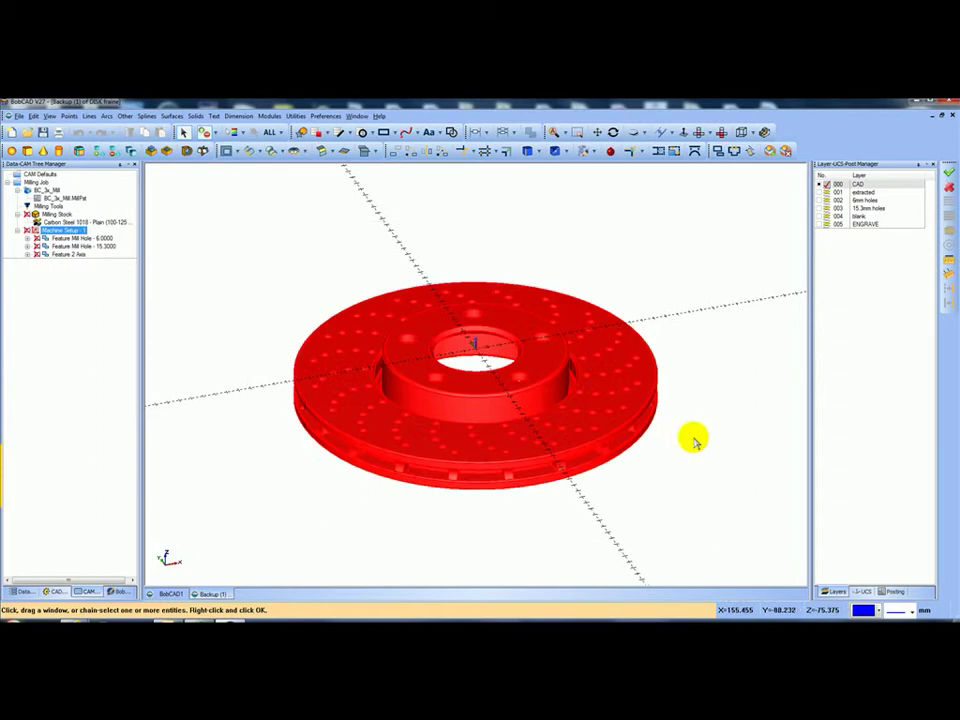
right_click(668, 280)
click(675, 281)
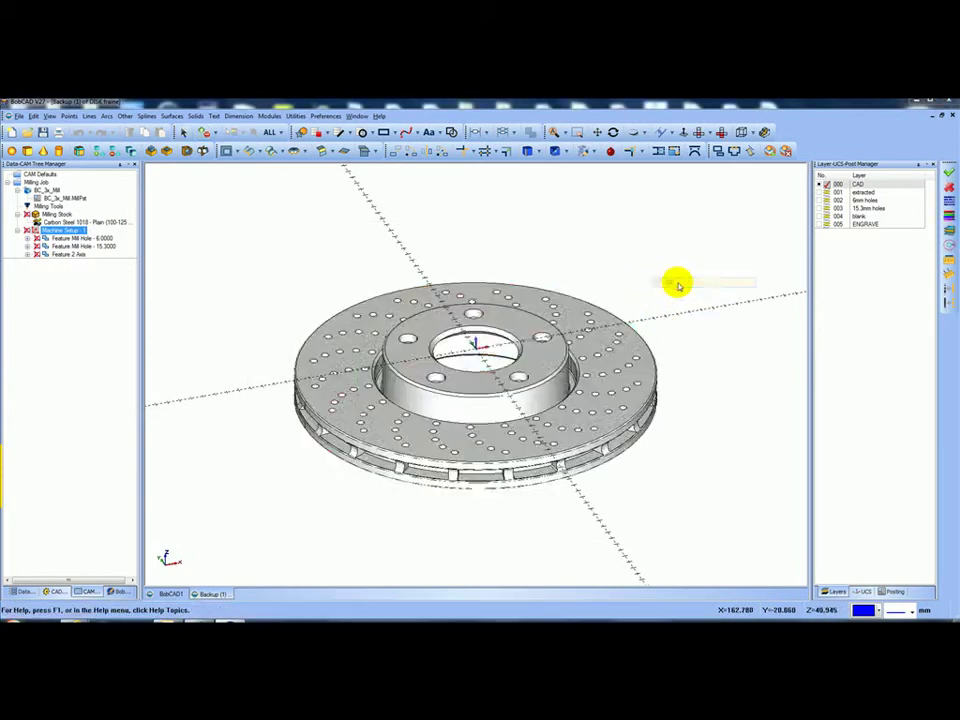
drag(537, 290, 514, 354)
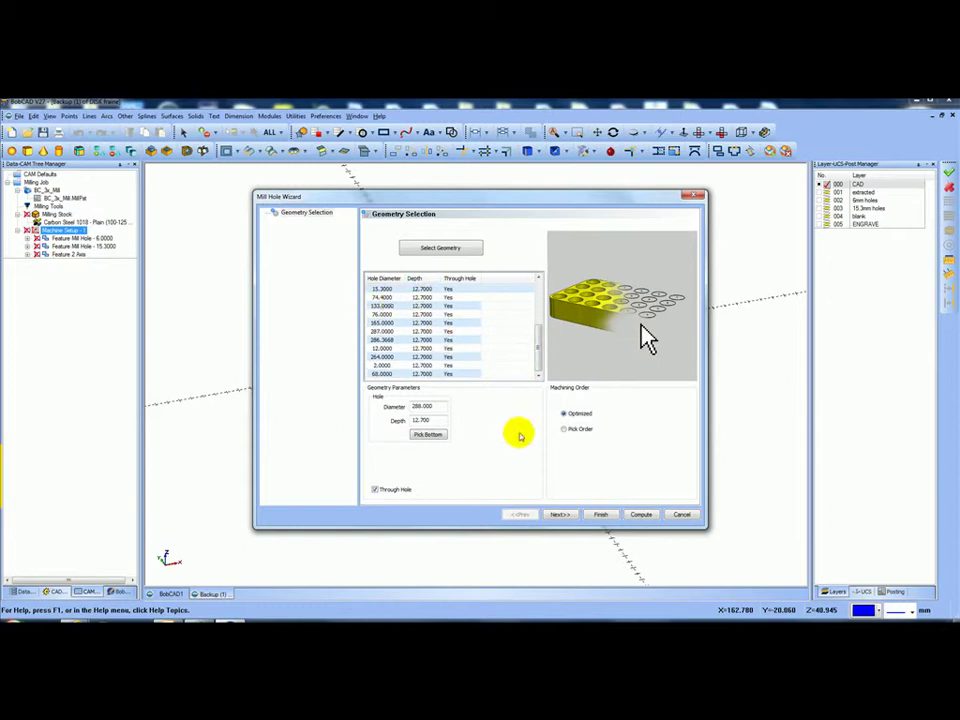
click(686, 516)
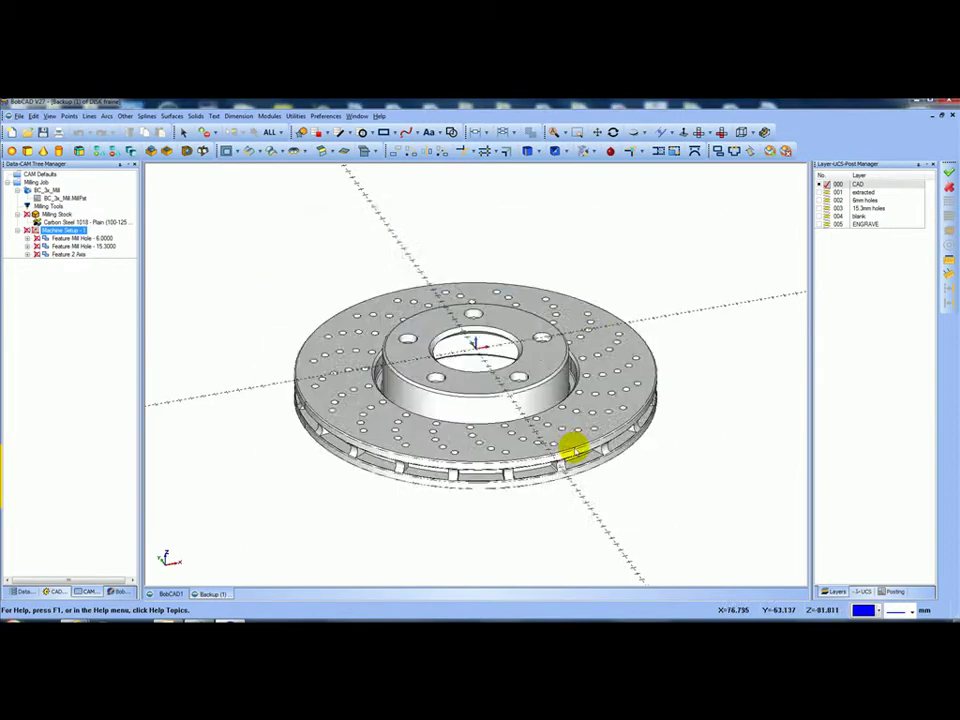
Make ENGRAVE the active layer and hide the CAD layer
mouse_move(561, 414)
middle_down()
mouse_move(553, 454)
mouse_move(553, 418)
middle_up()
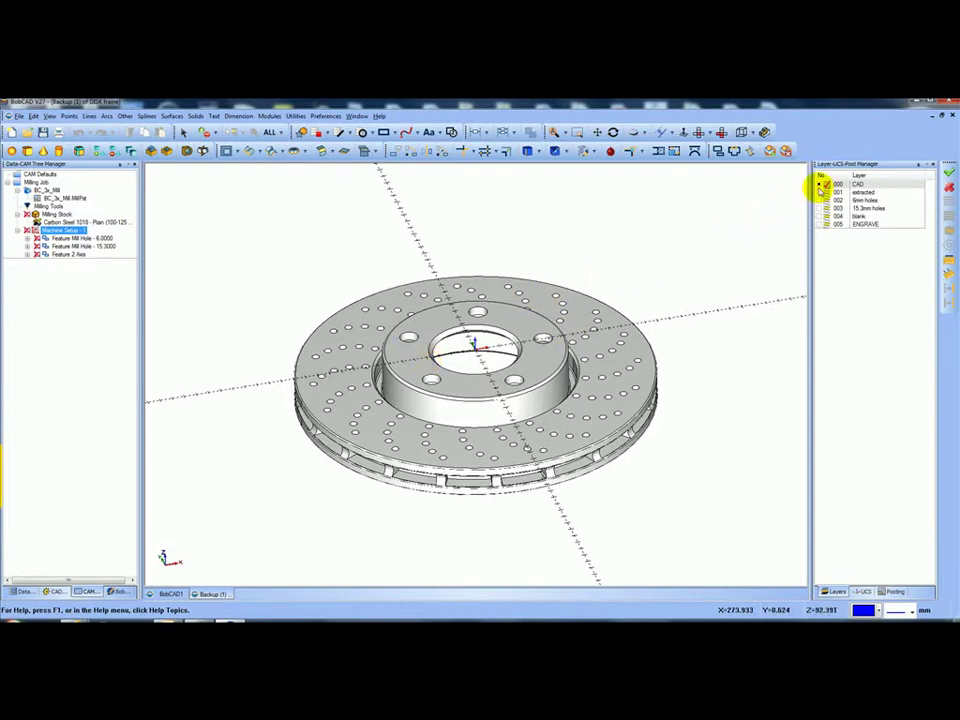
click(828, 224)
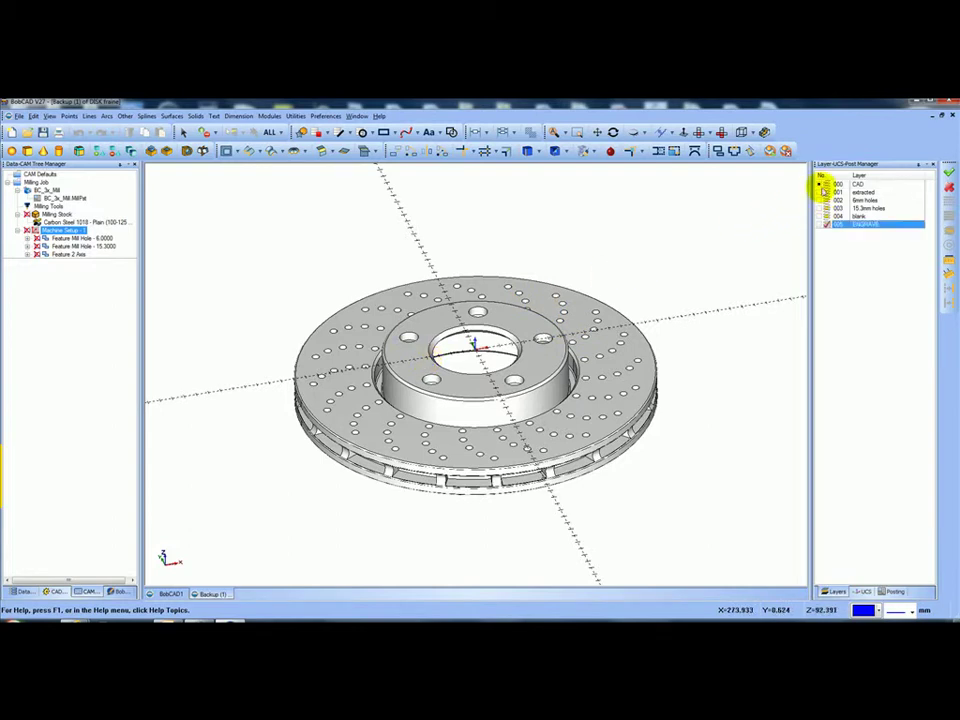
click(821, 185)
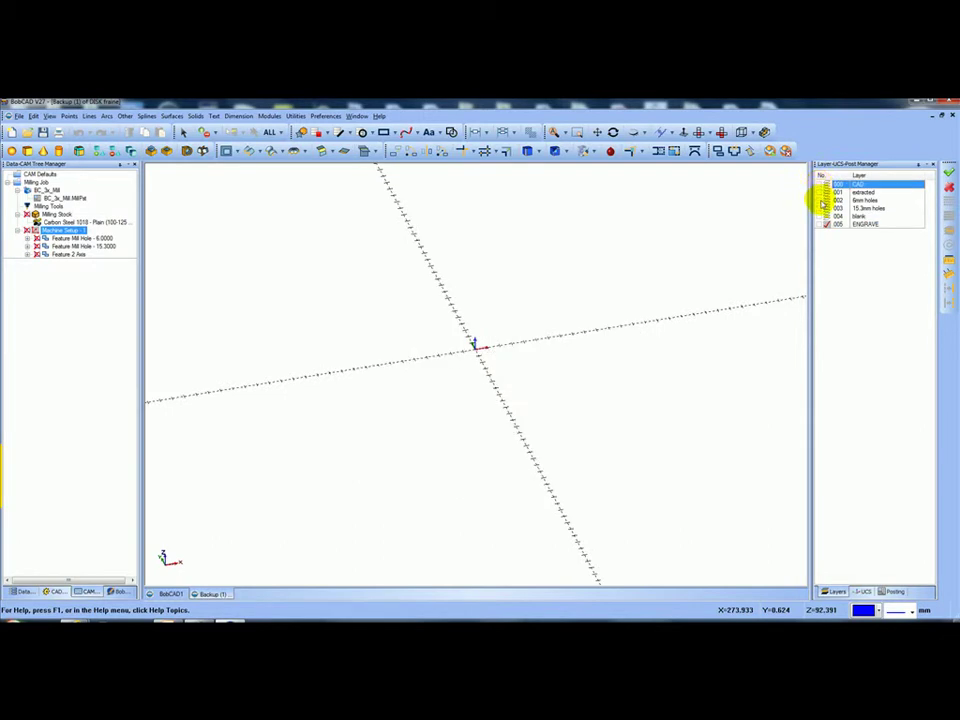
Show the 6mm holes and 15.3mm holes layers together to display both sets of hole circles
click(821, 200)
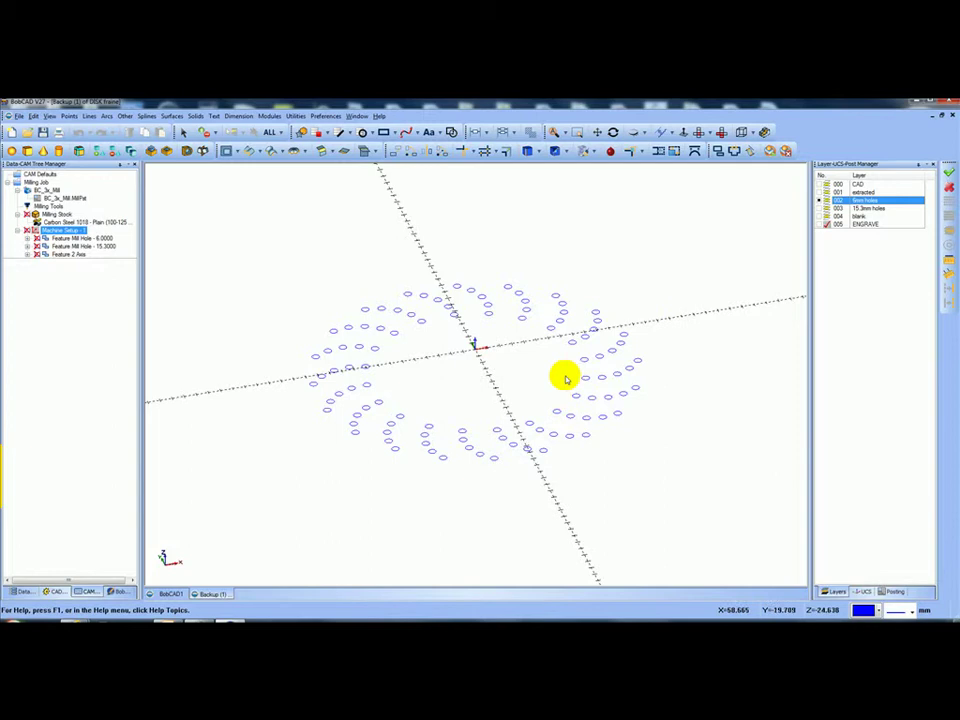
click(820, 208)
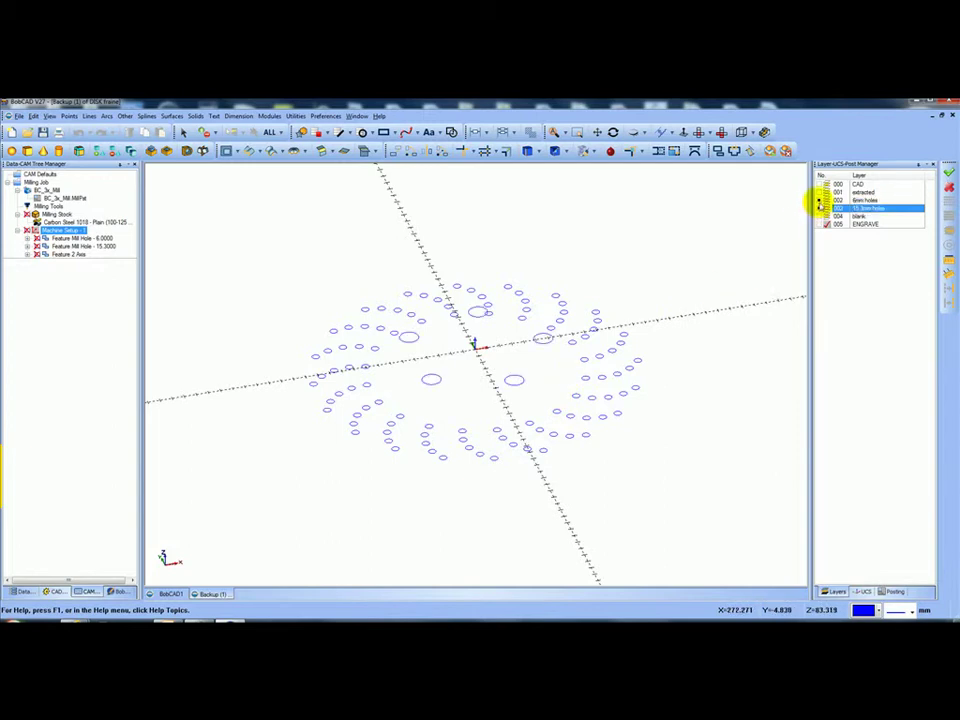
click(820, 200)
mouse_move(585, 356)
middle_down()
mouse_move(585, 313)
mouse_move(574, 339)
middle_up()
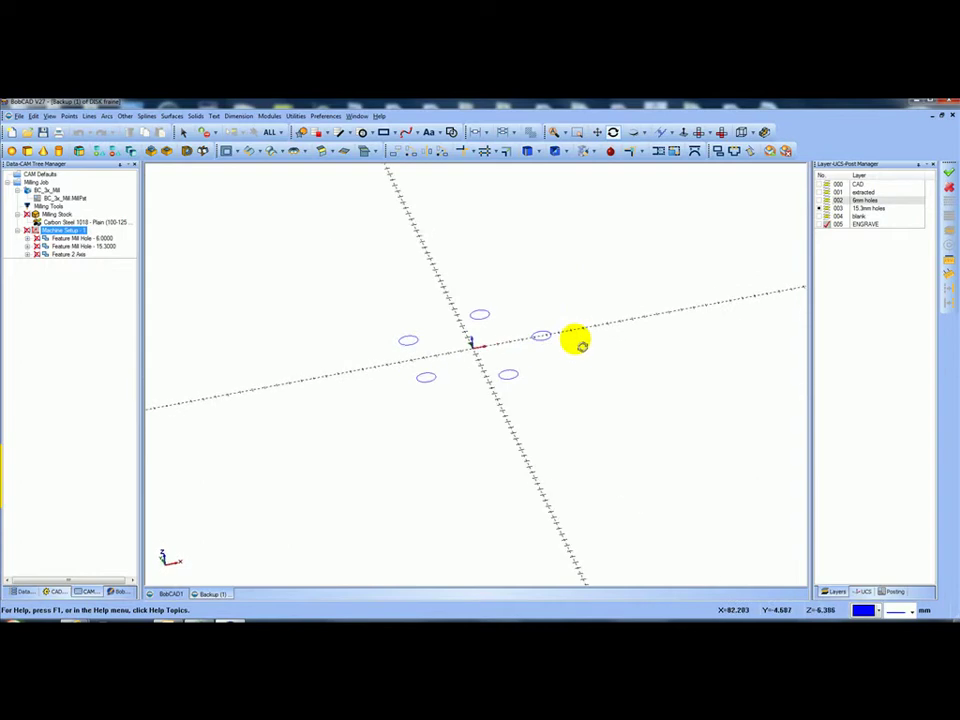
click(820, 201)
middle_drag(636, 242, 583, 315)
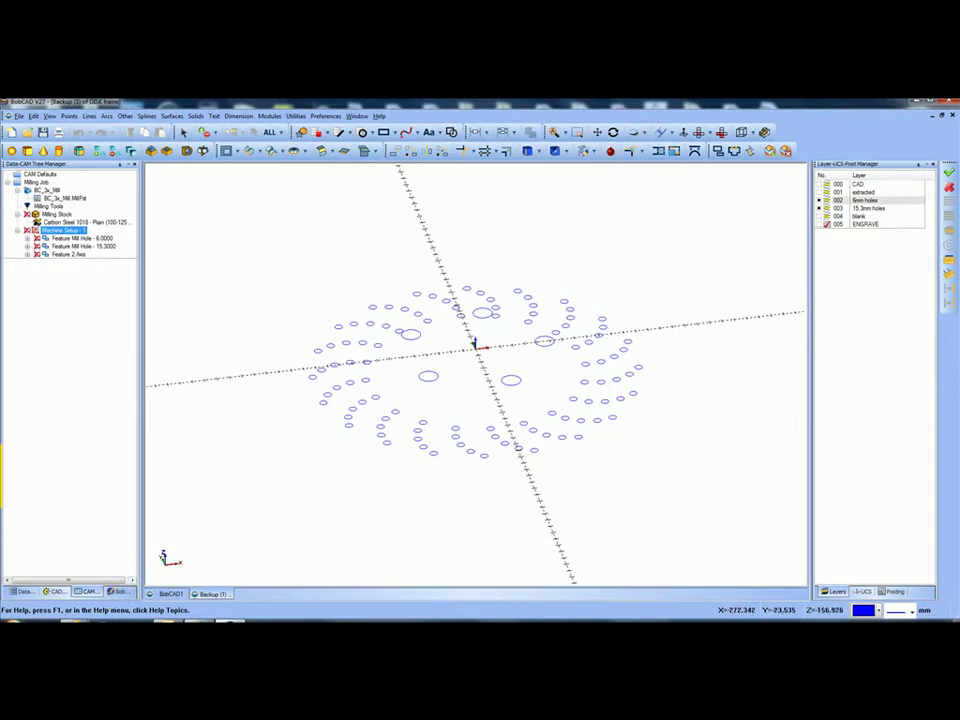
Hide the 15.3mm holes layer and delete all the hole circles on the 6mm holes layer
mouse_move(610, 505)
middle_down()
mouse_move(613, 491)
mouse_move(600, 504)
mouse_move(600, 495)
middle_up()
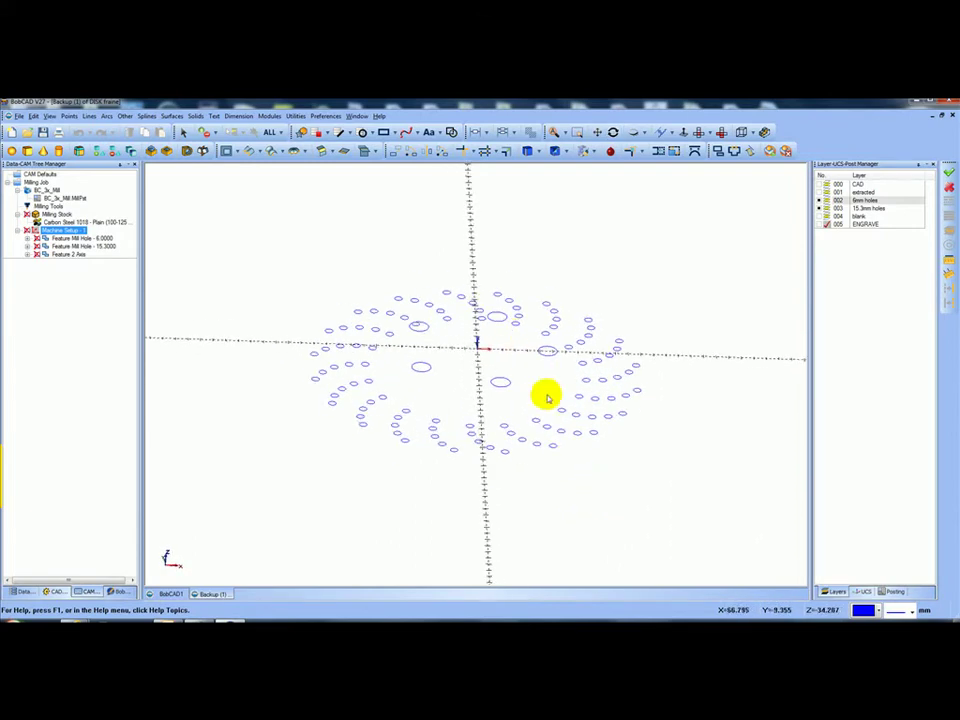
click(819, 208)
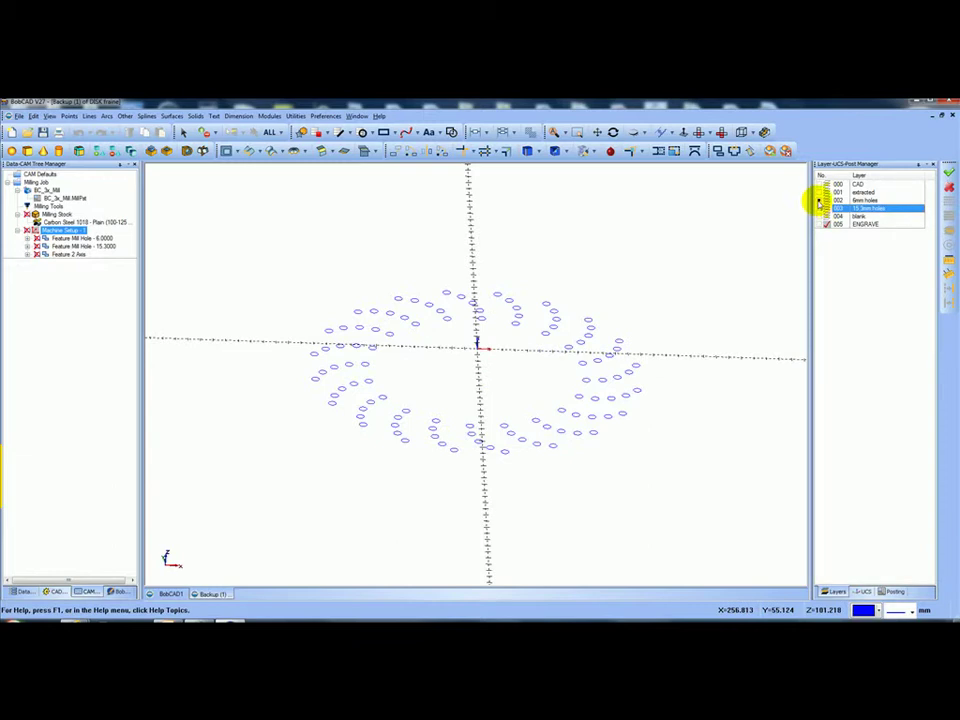
click(819, 200)
click(819, 201)
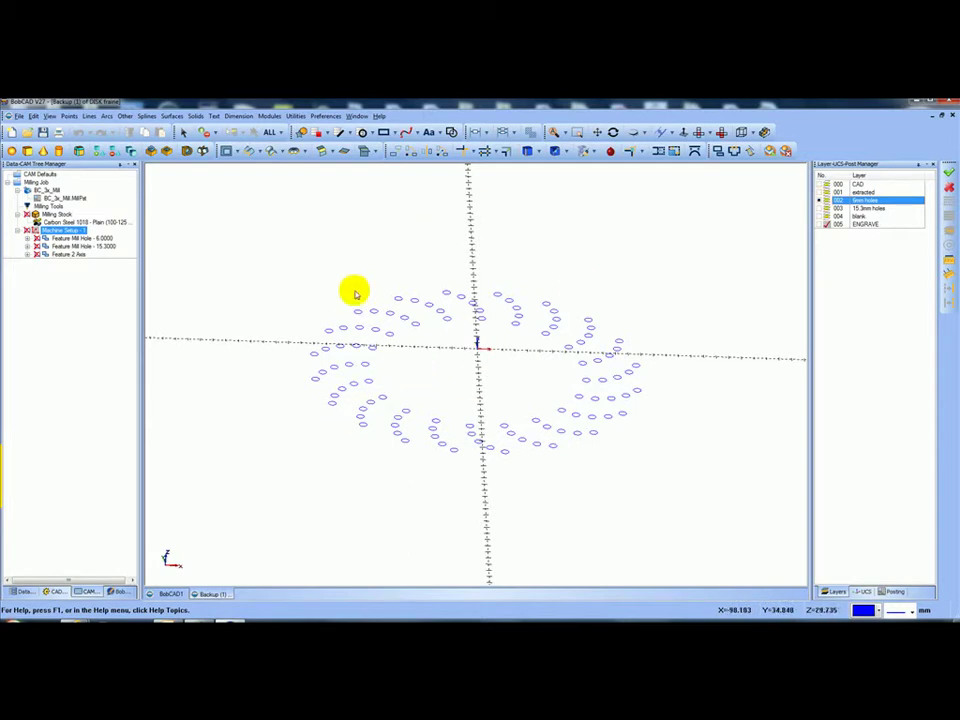
click(271, 132)
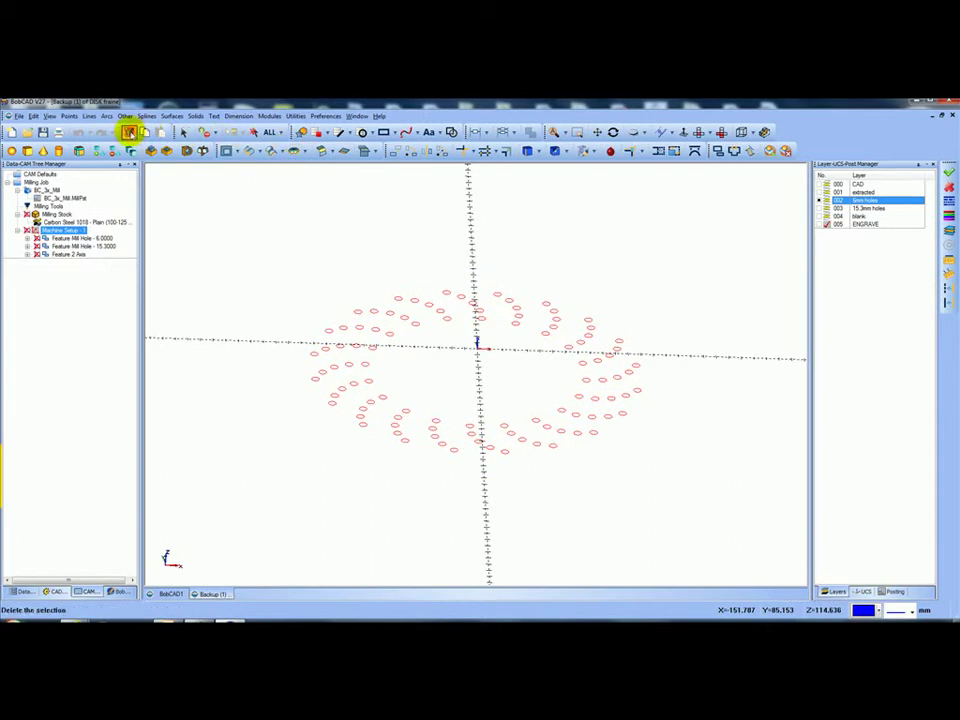
click(131, 132)
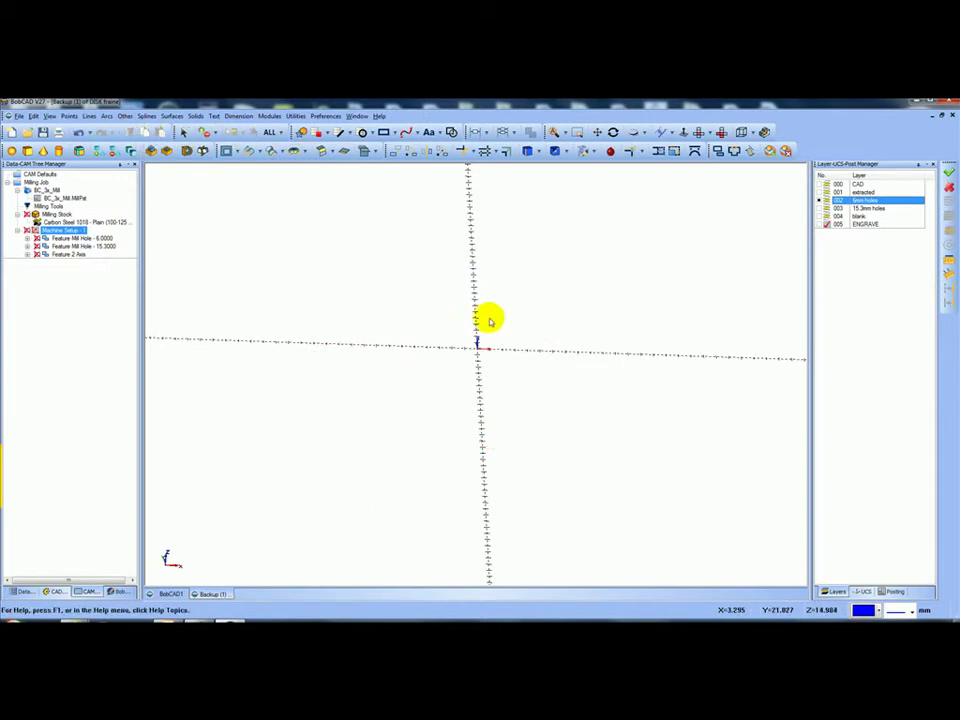
Check the contents of the 15.3mm holes and extracted layers, leaving only the 6mm holes layer shown
click(819, 208)
click(819, 200)
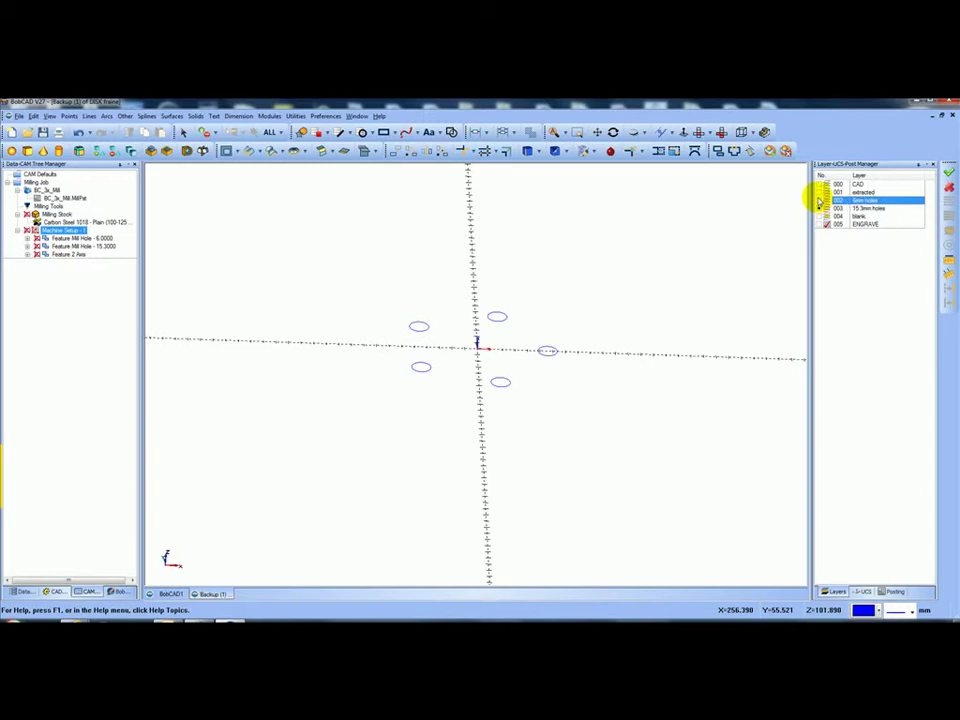
click(819, 193)
click(818, 200)
click(818, 208)
click(818, 192)
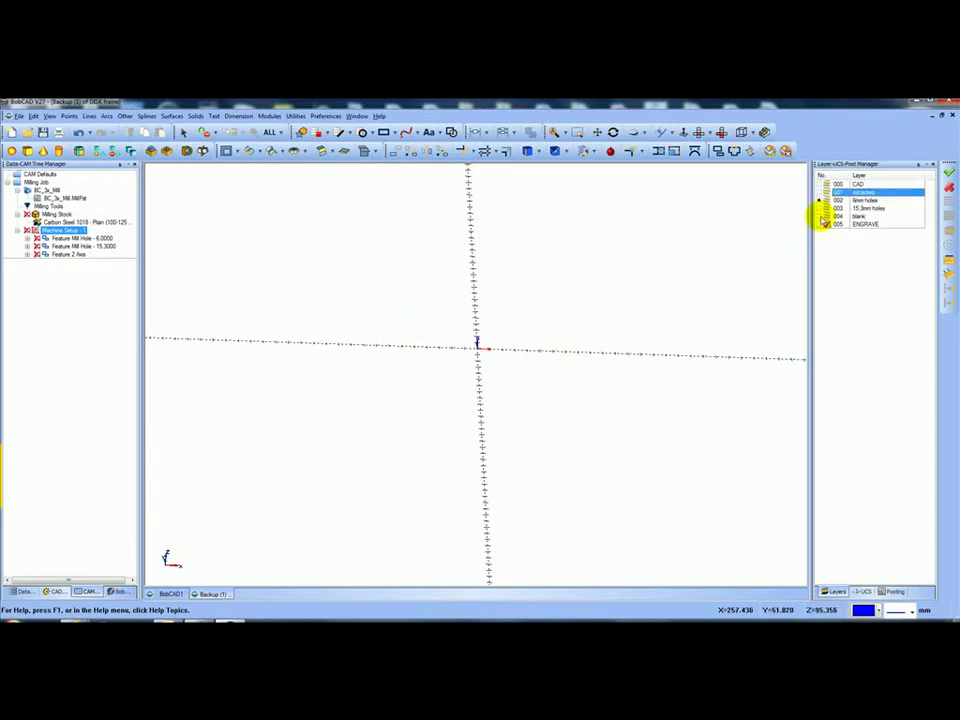
Make 6mm holes the active layer and show the CAD layer with the brake disc solid
middle_drag(615, 315, 536, 343)
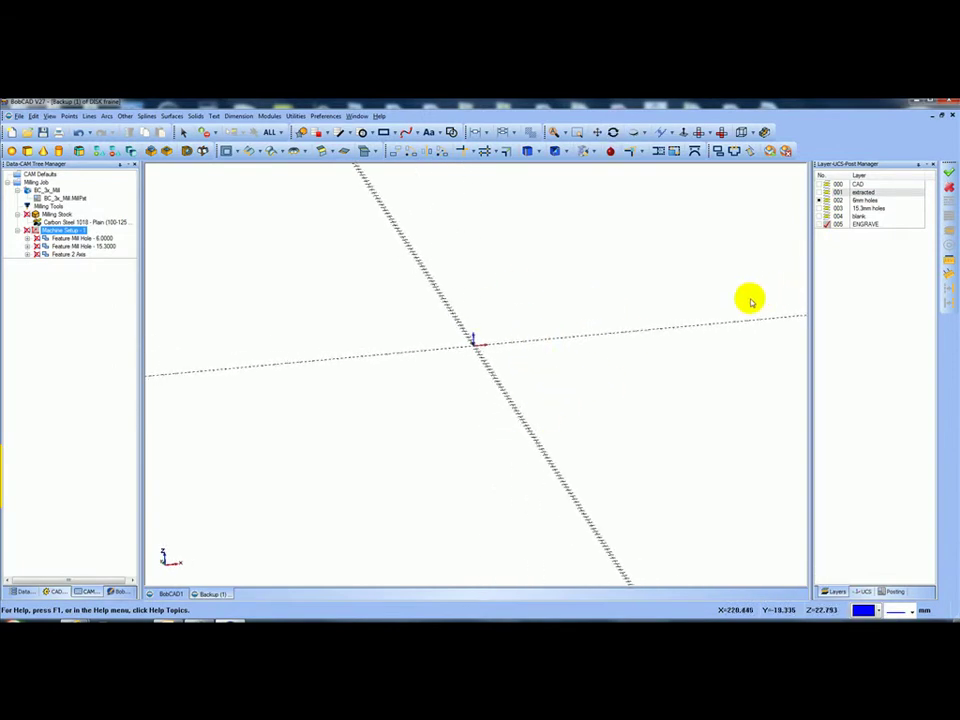
click(862, 192)
right_click(849, 261)
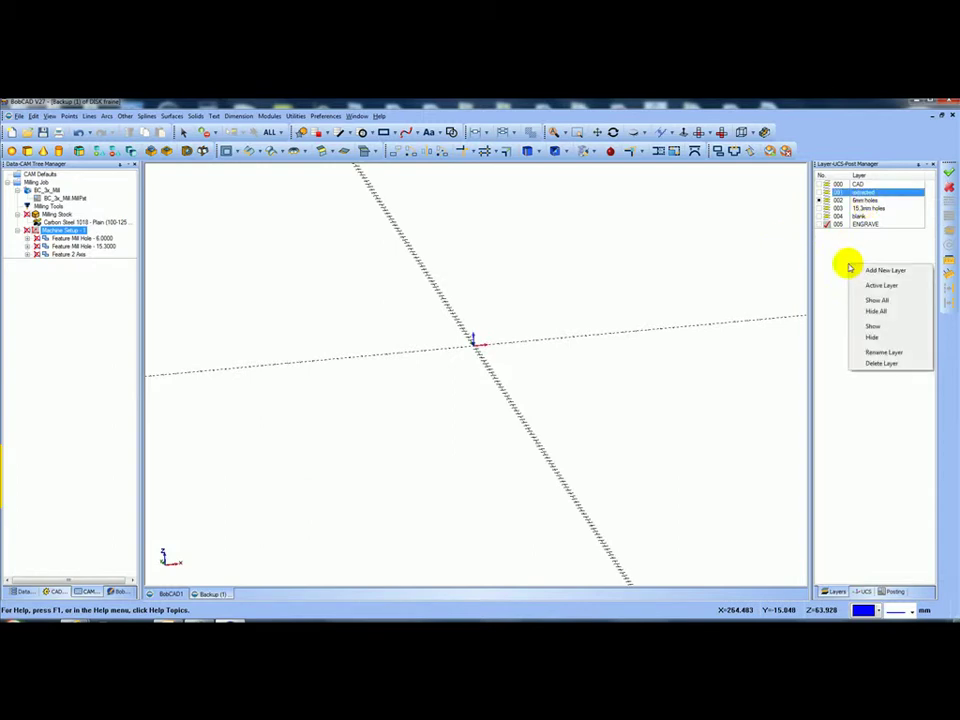
click(838, 244)
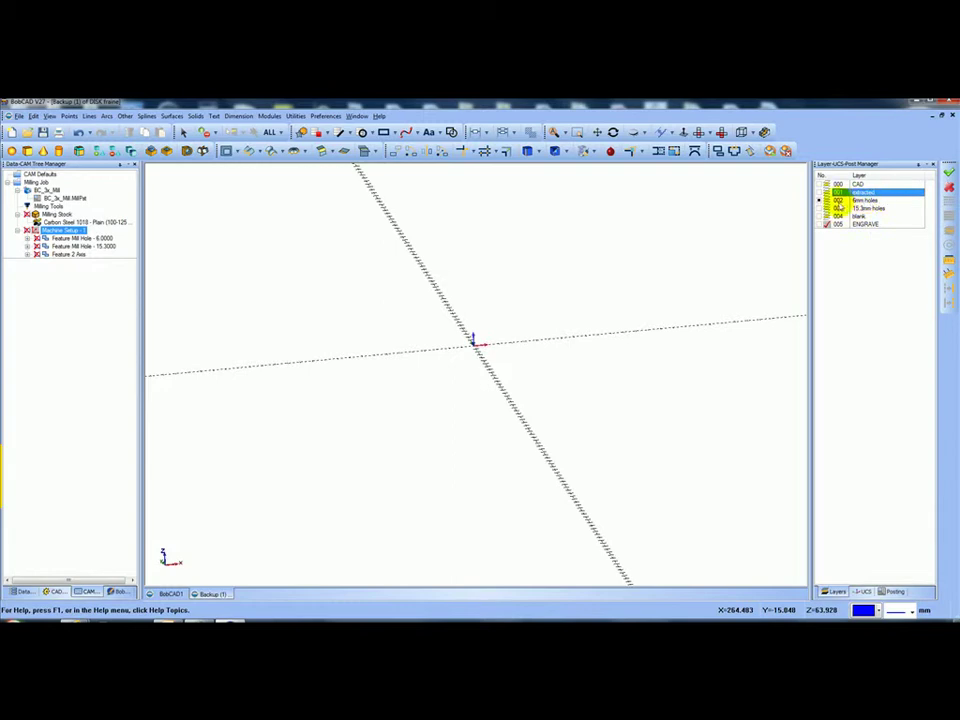
click(830, 200)
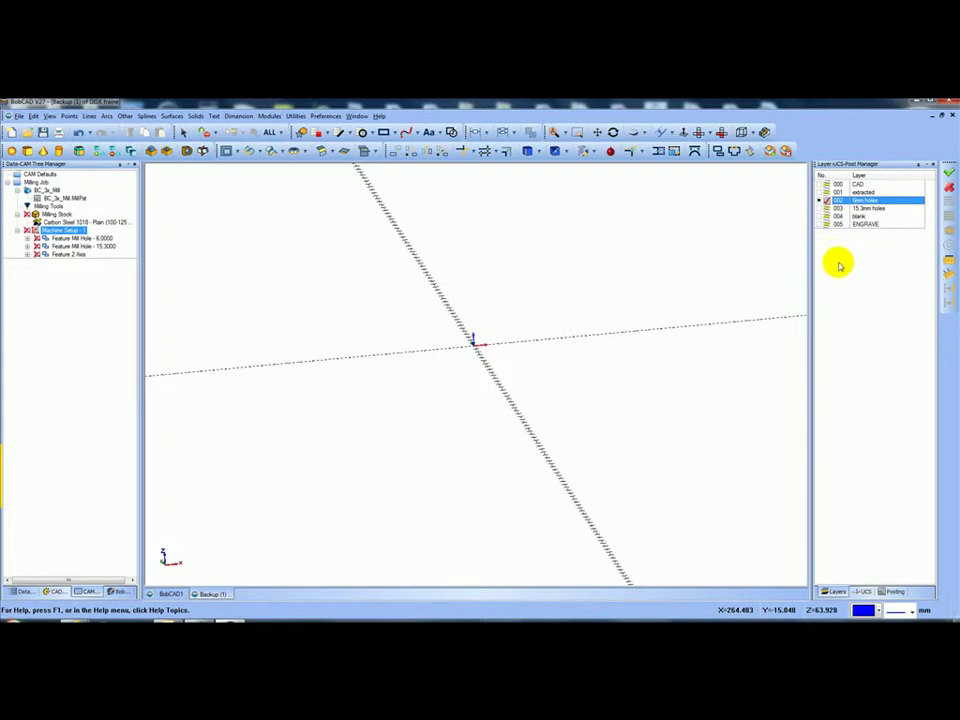
click(820, 185)
mouse_move(561, 336)
middle_down()
mouse_move(546, 375)
mouse_move(553, 358)
middle_up()
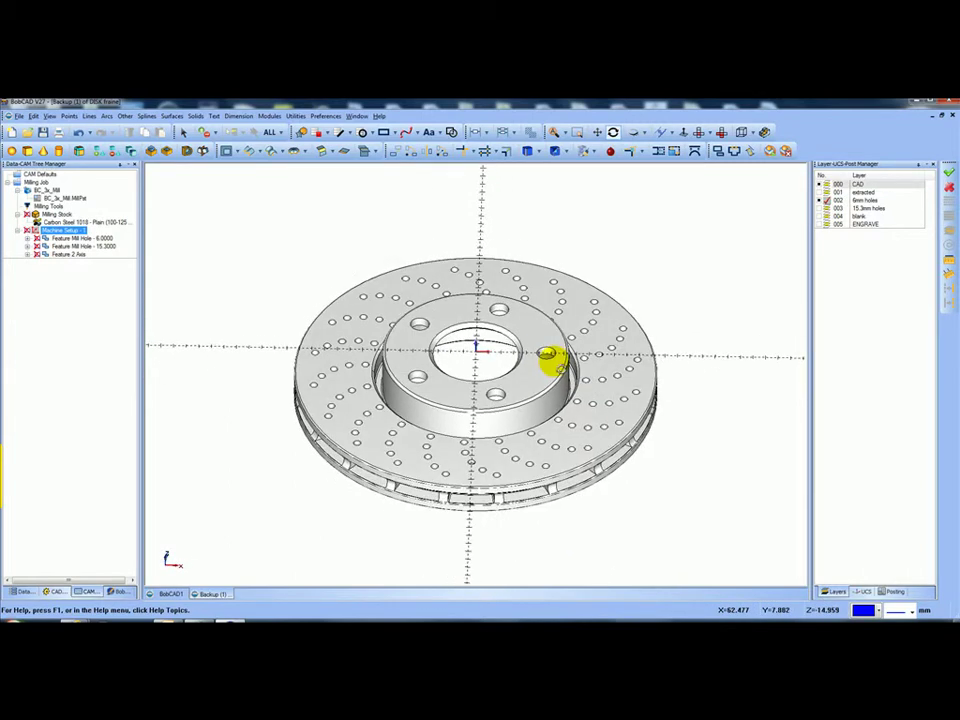
Extract the edges of the disc's drilled annular face onto the 6mm holes layer and hide the CAD layer
click(538, 152)
click(541, 165)
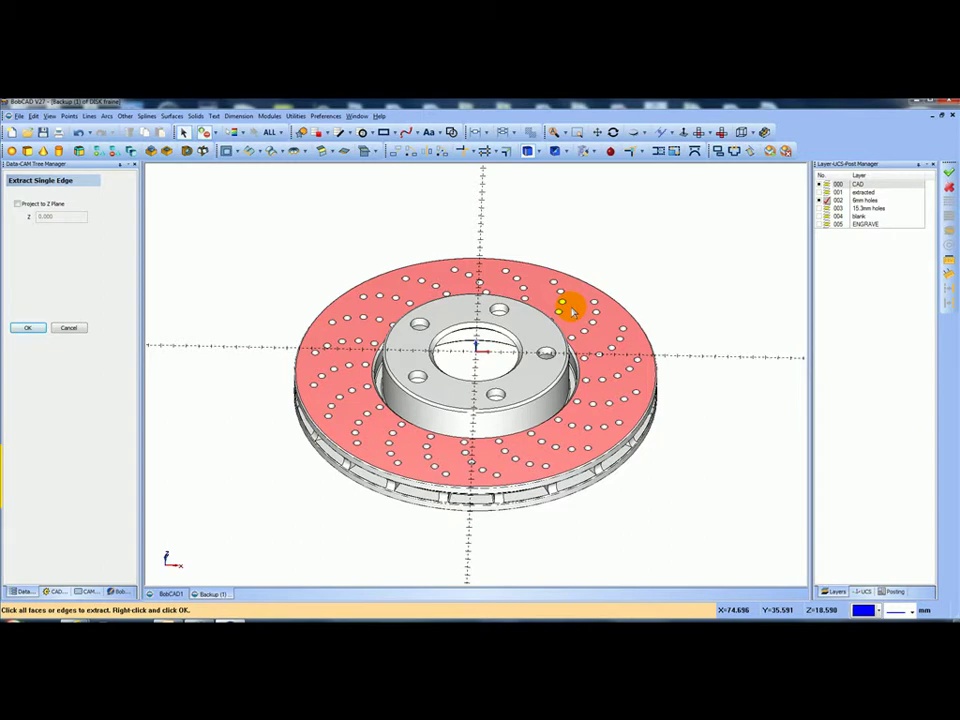
click(571, 311)
right_click(609, 237)
click(626, 242)
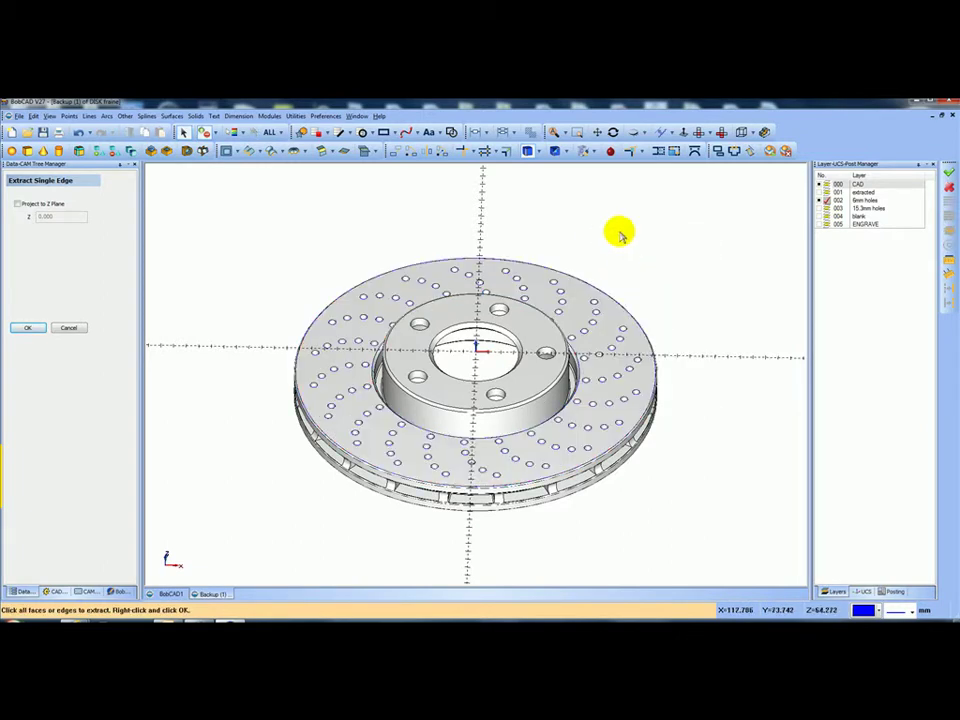
click(821, 185)
middle_drag(615, 304, 510, 281)
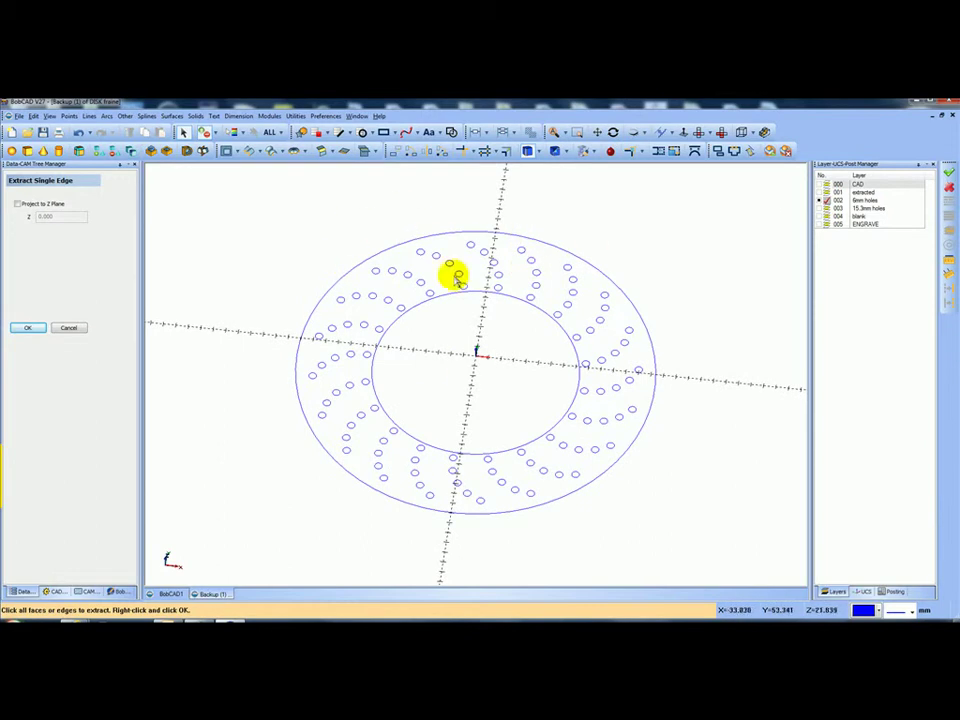
click(70, 328)
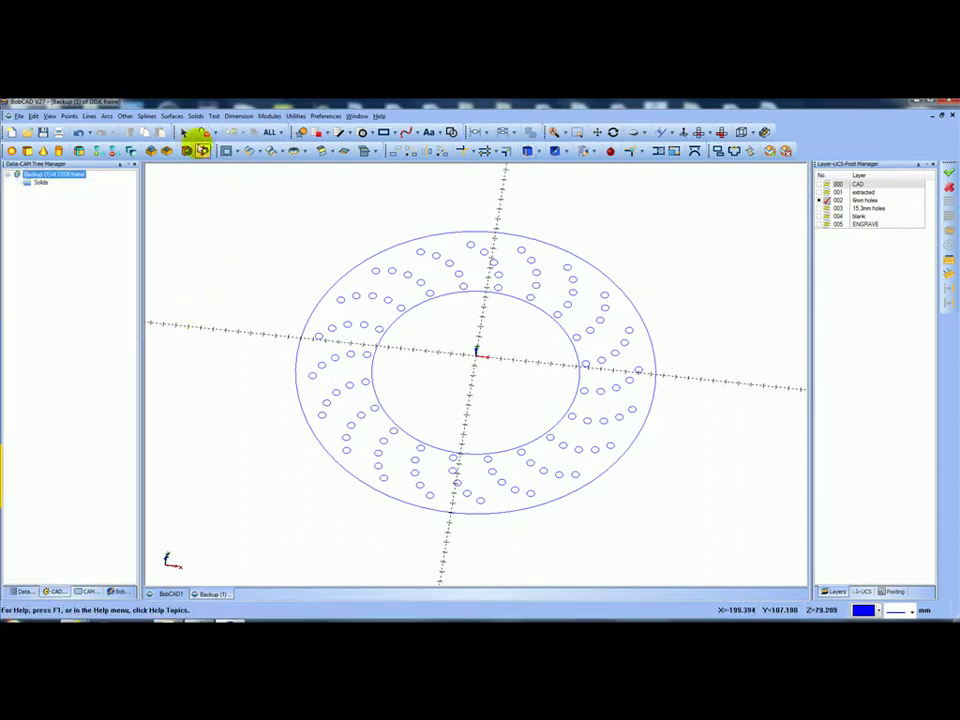
Delete the large outer and inner boundary circles from the extracted edges, keeping only the small hole circles
click(353, 269)
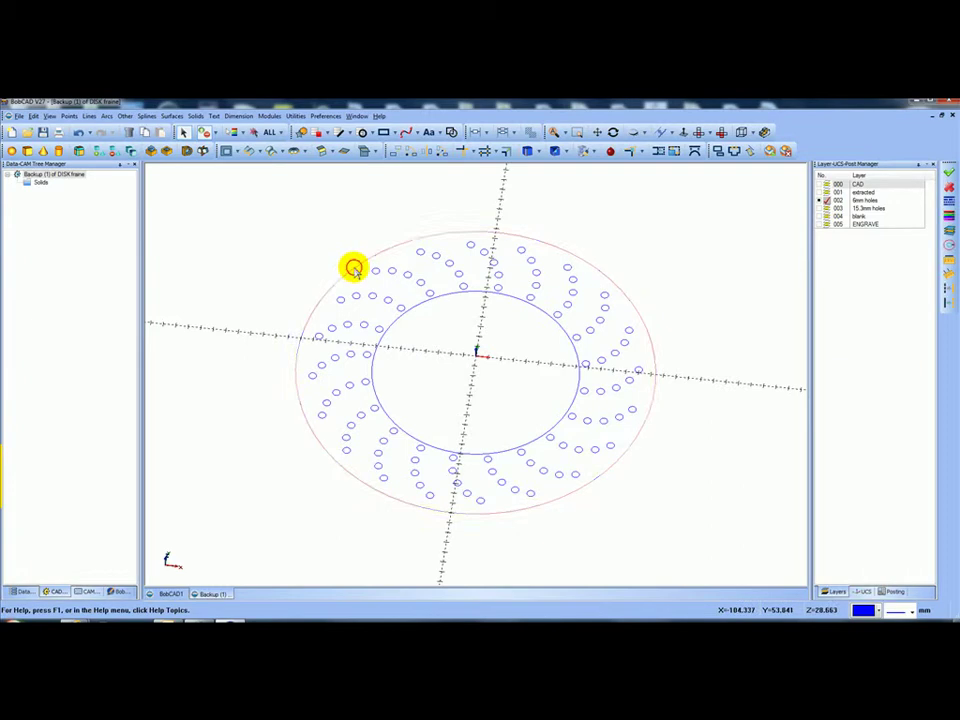
click(418, 306)
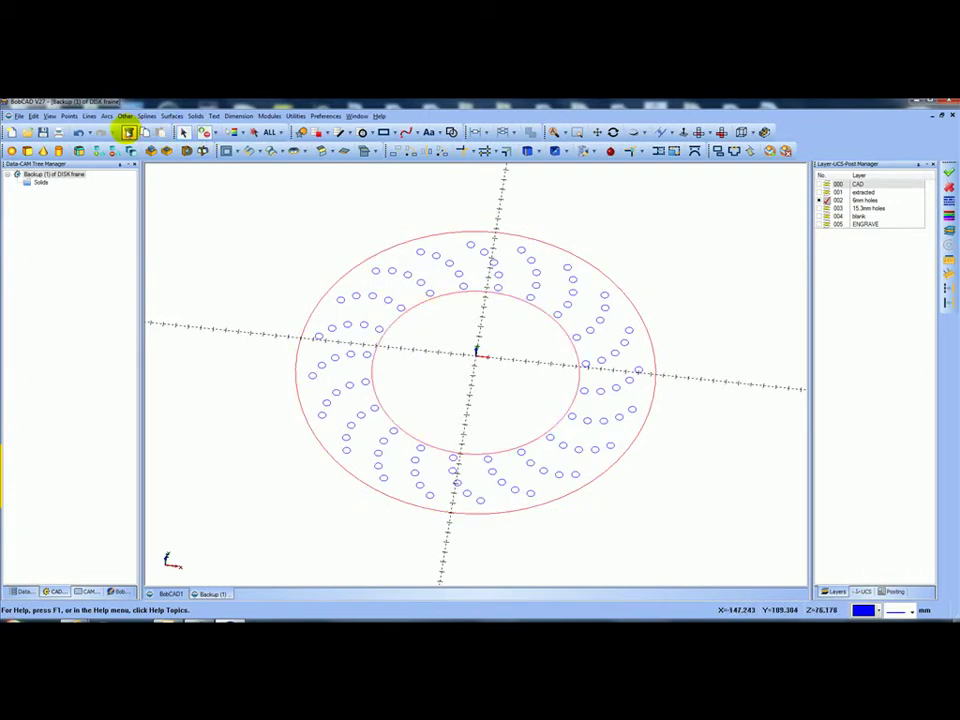
click(126, 131)
middle_drag(268, 296, 401, 354)
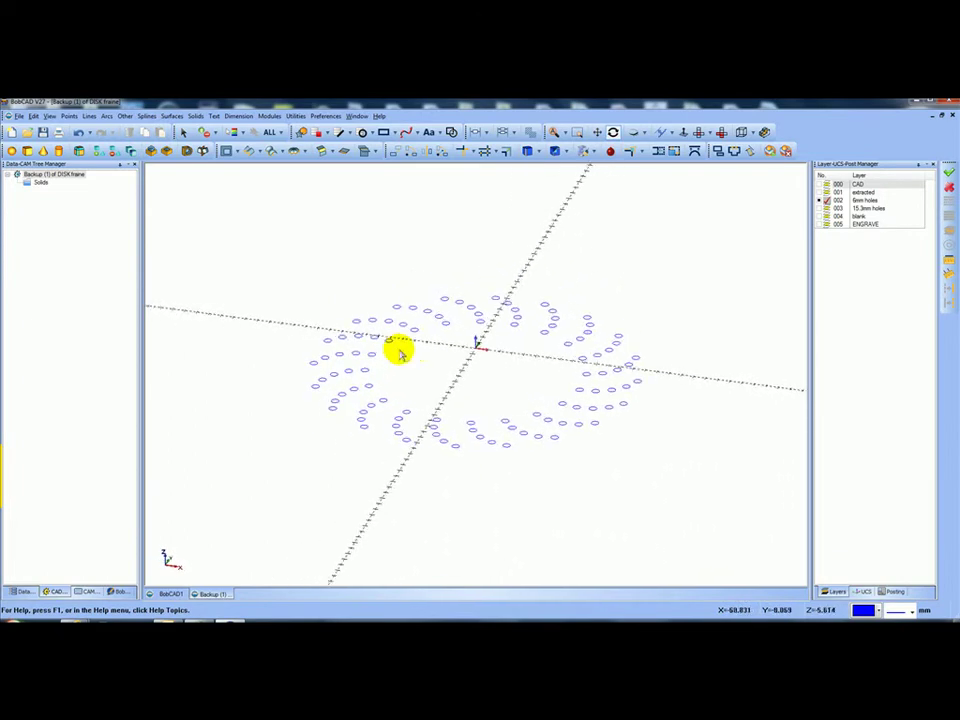
Make CAD the active layer and check the 15.3mm hole circles, leaving only the 6mm holes layer shown
click(826, 184)
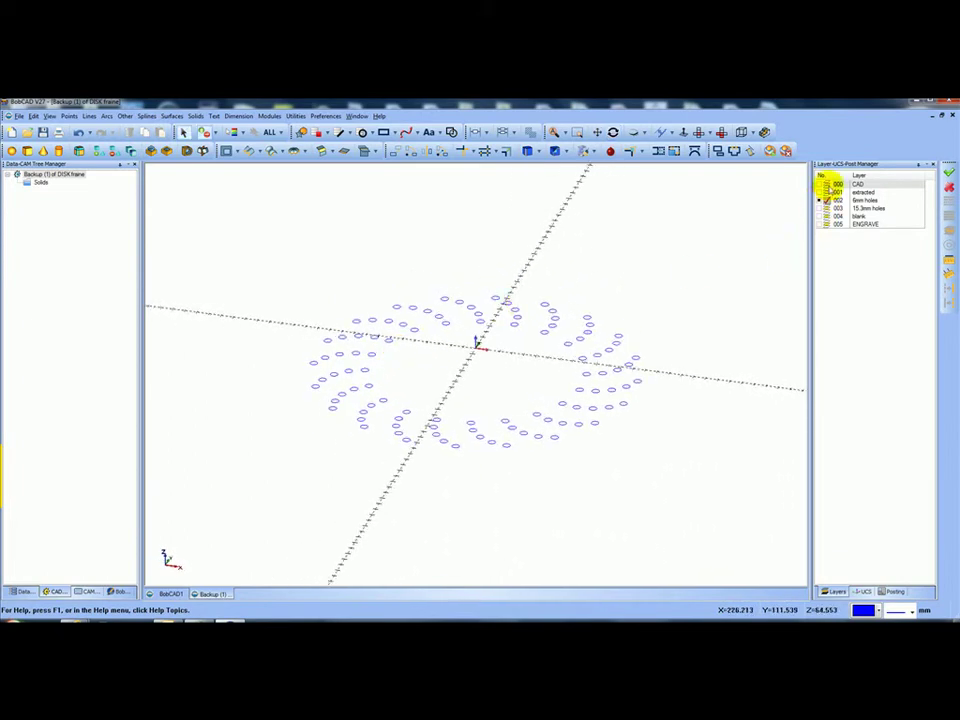
click(824, 208)
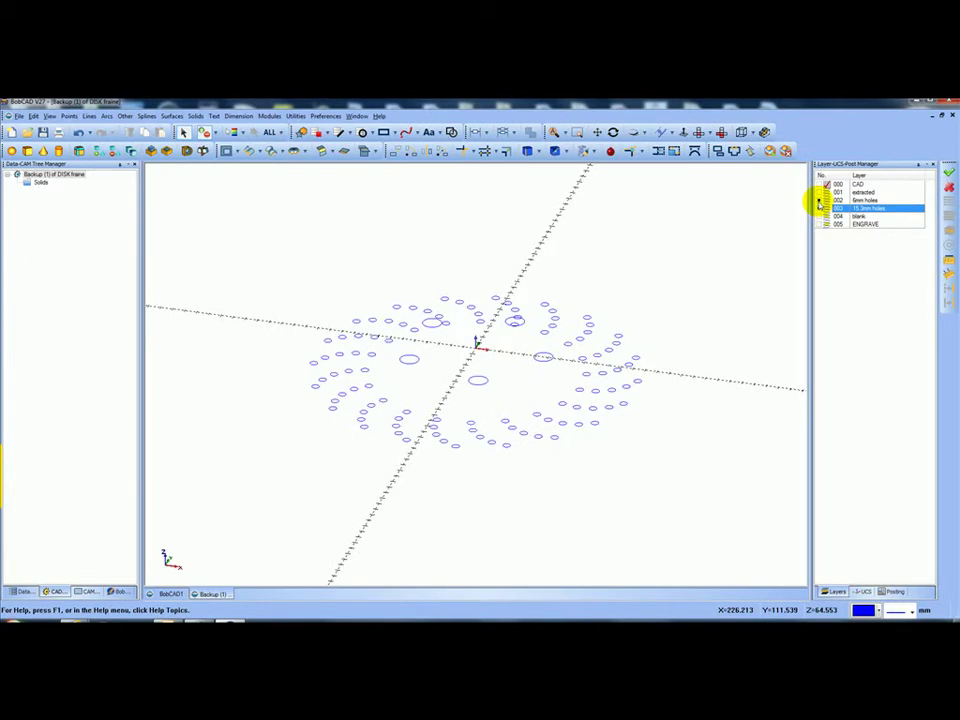
click(822, 200)
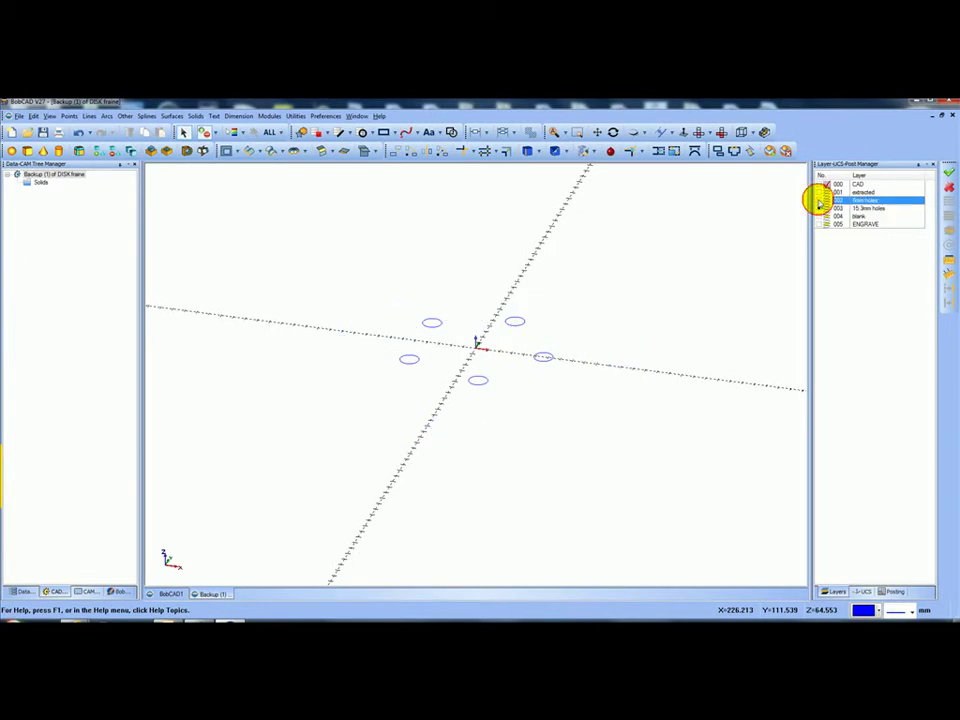
click(820, 208)
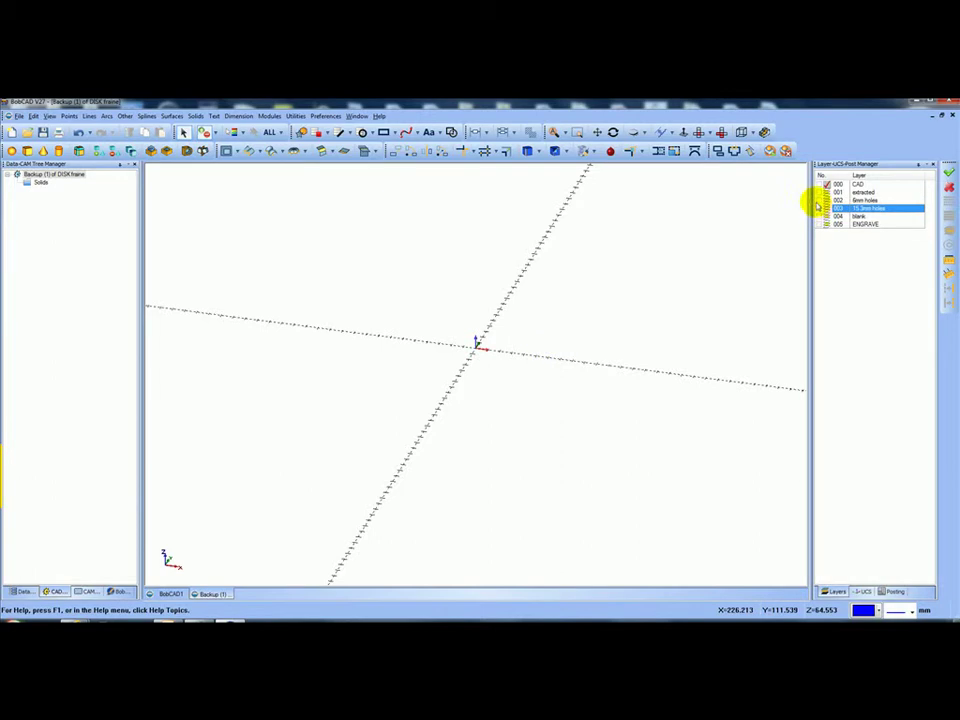
click(820, 200)
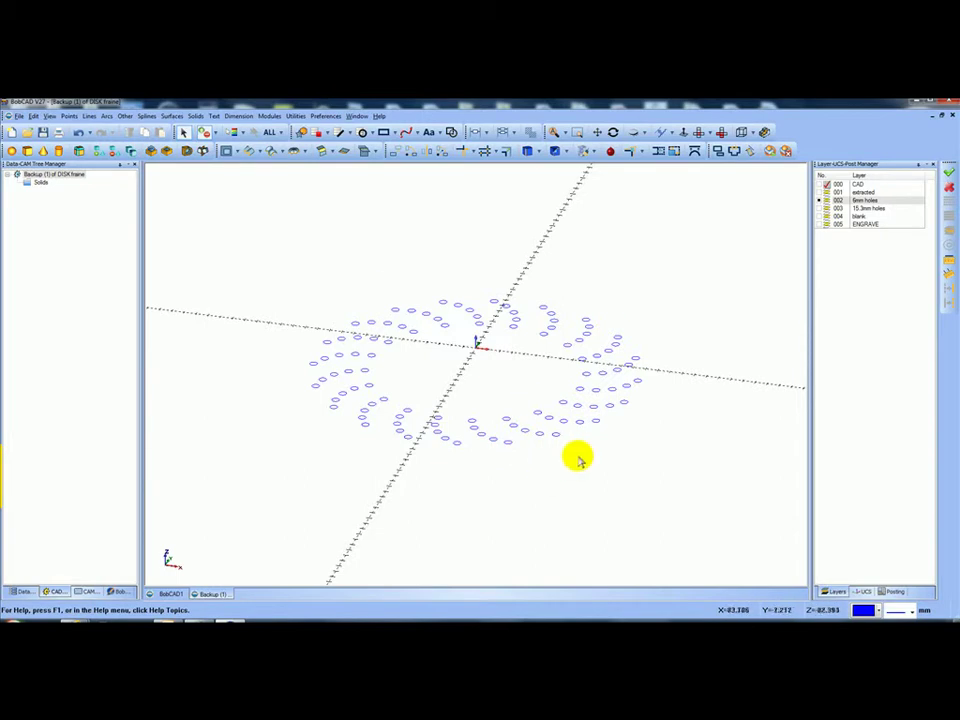
middle_drag(580, 447, 615, 405)
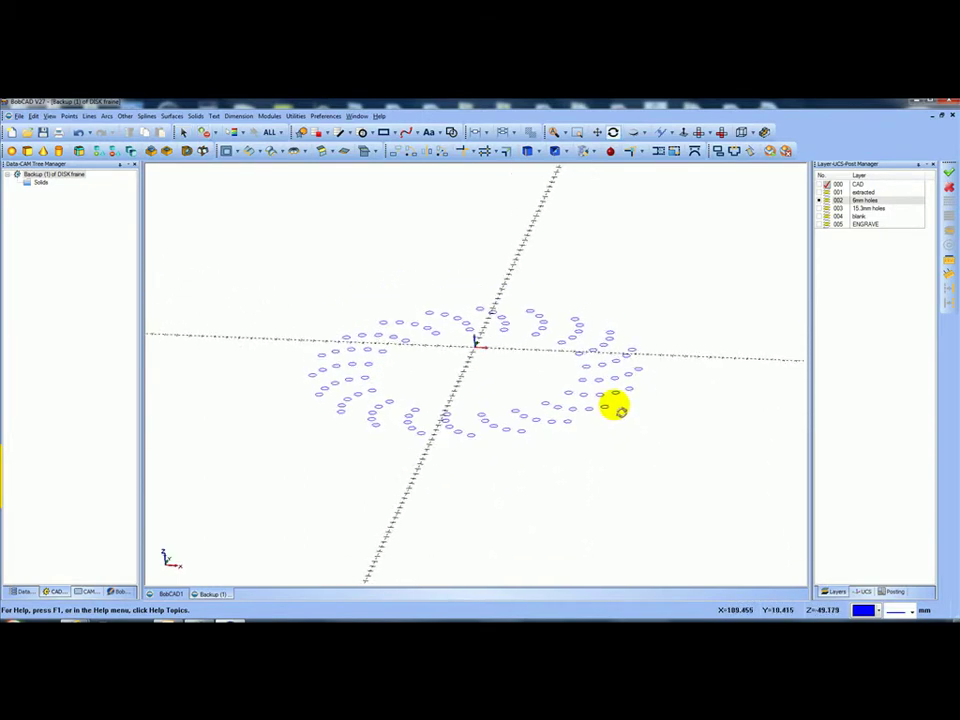
Start a Mill Drill Hole feature under Machine Setup - 1, select all the 6mm hole circles as its geometry, and cancel the wizard
click(86, 590)
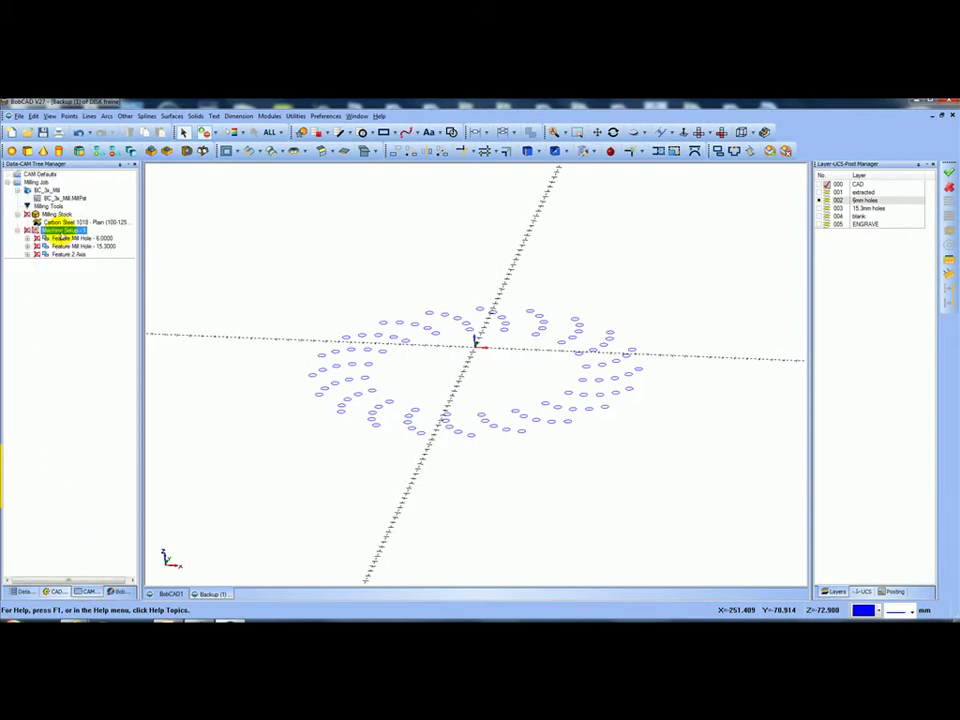
right_click(63, 231)
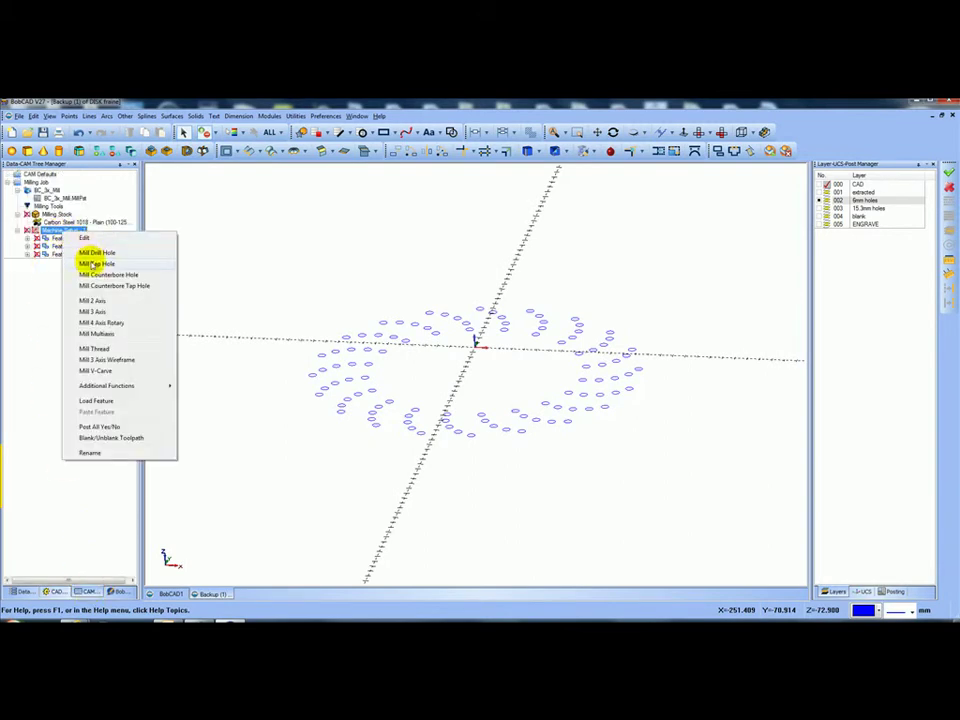
click(95, 253)
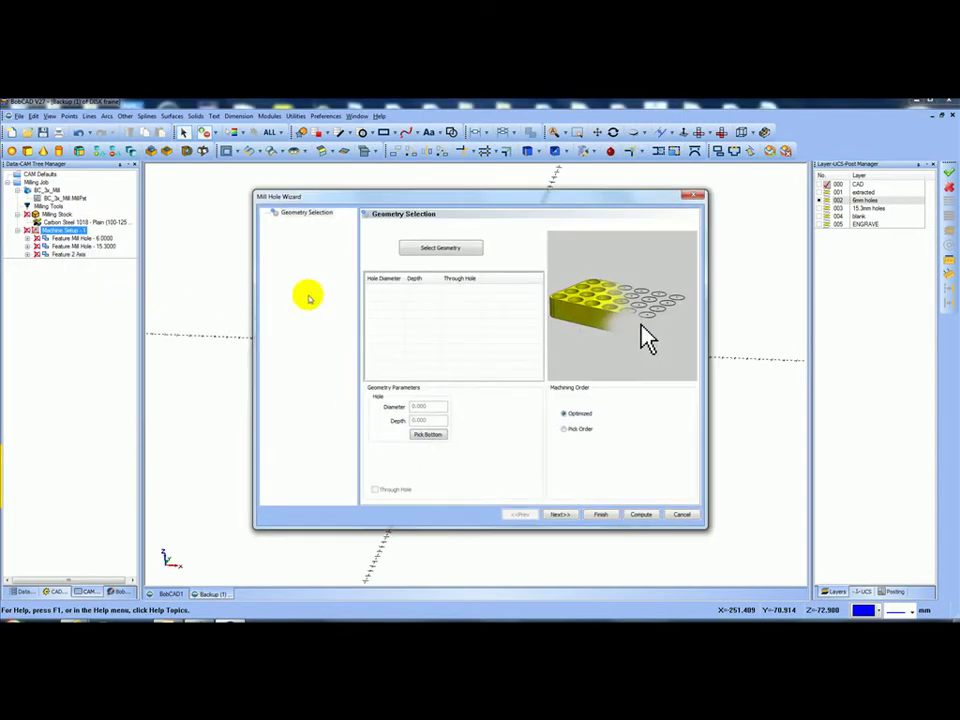
click(427, 251)
drag(283, 242, 675, 493)
right_click(671, 294)
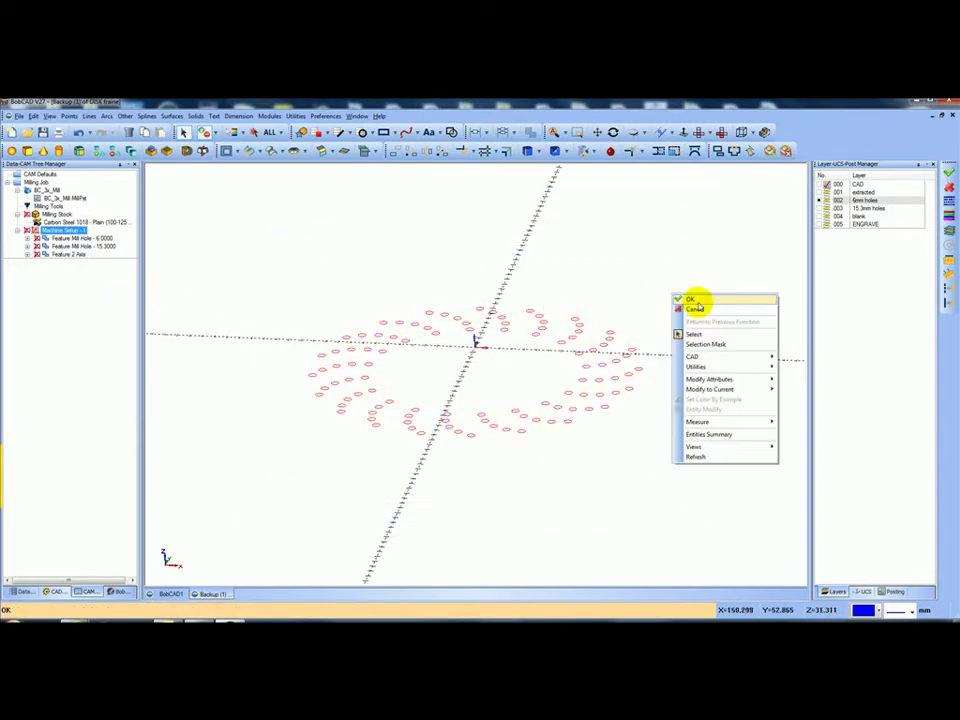
click(696, 303)
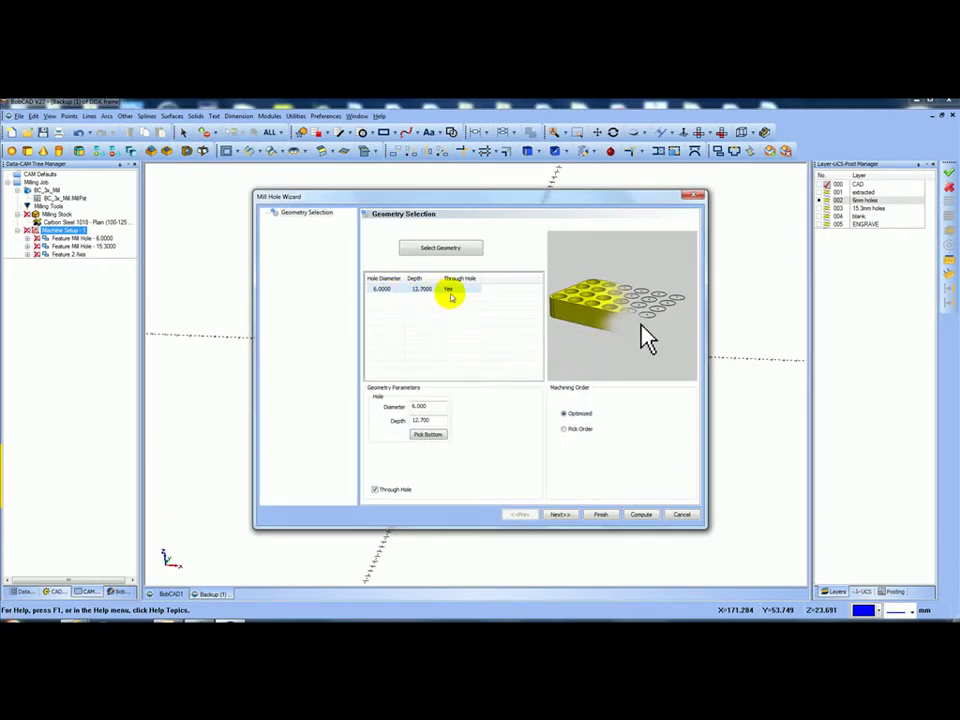
double_click(422, 405)
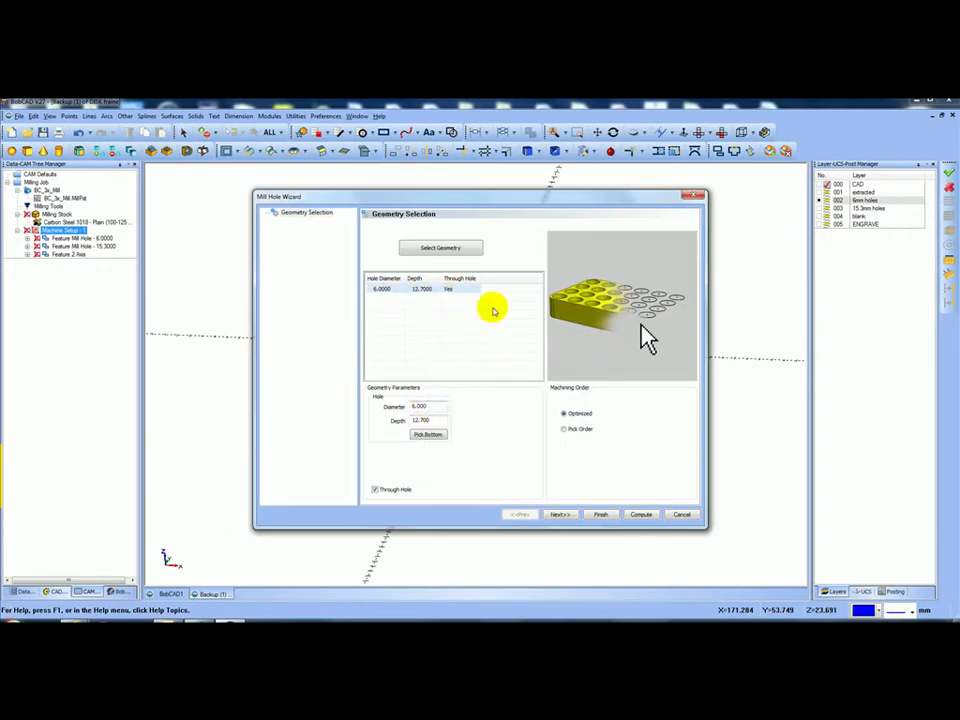
click(500, 448)
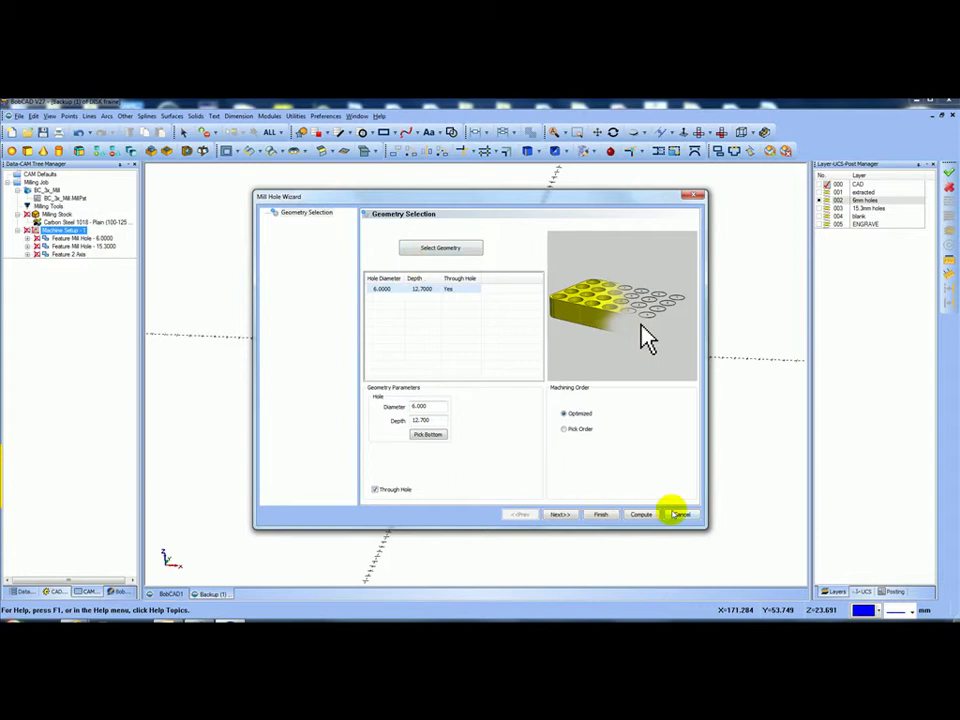
click(673, 512)
Hide the 6mm holes layer and show the 15.3mm holes layer
middle_drag(497, 375, 500, 384)
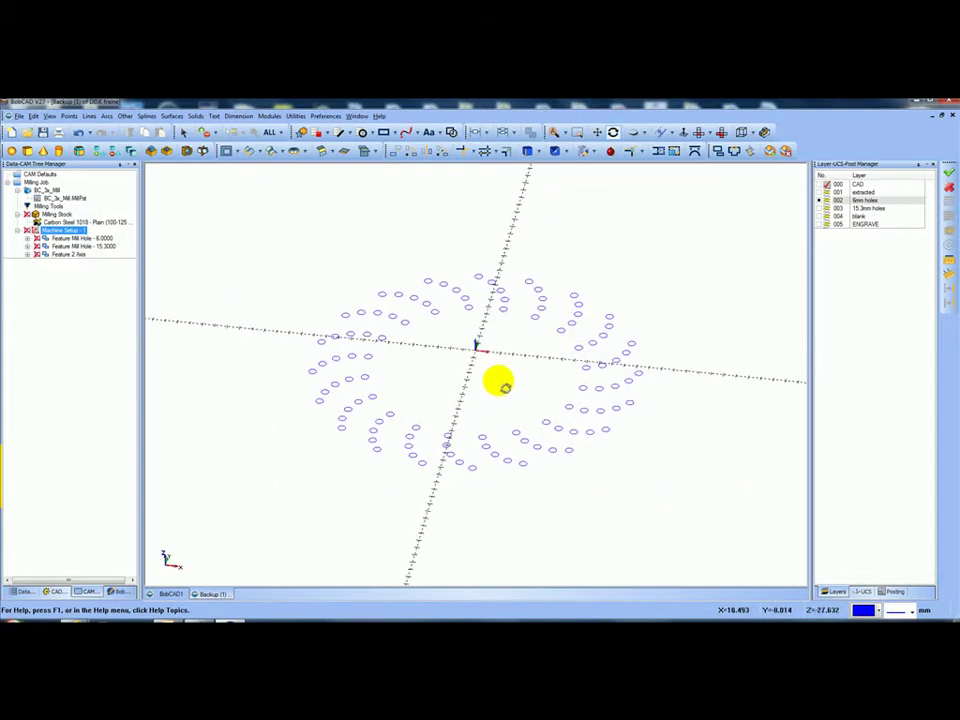
click(824, 200)
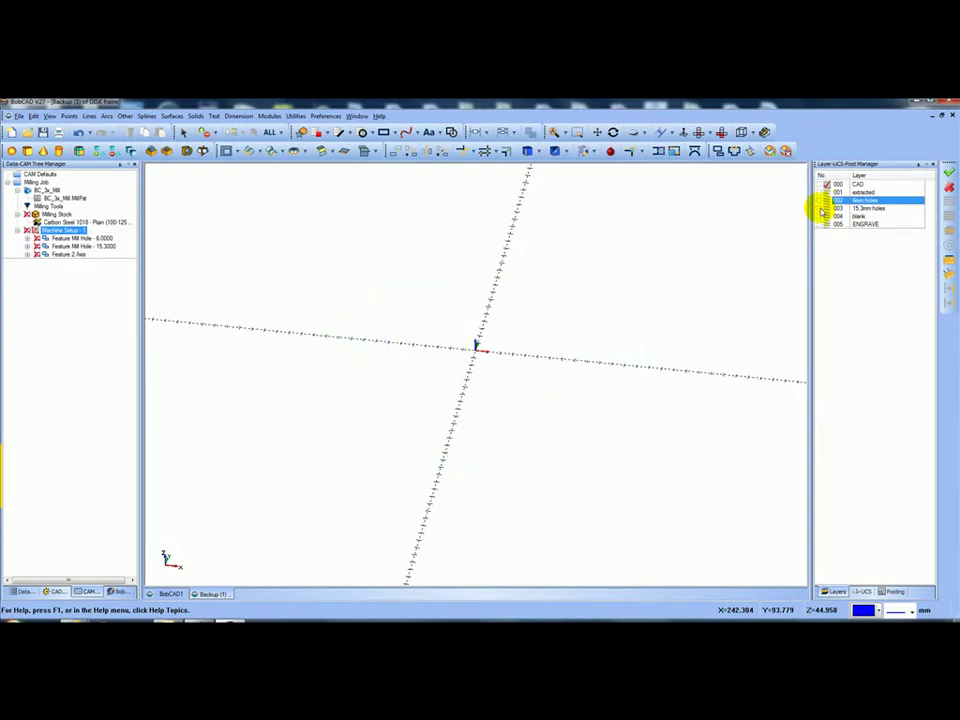
click(821, 209)
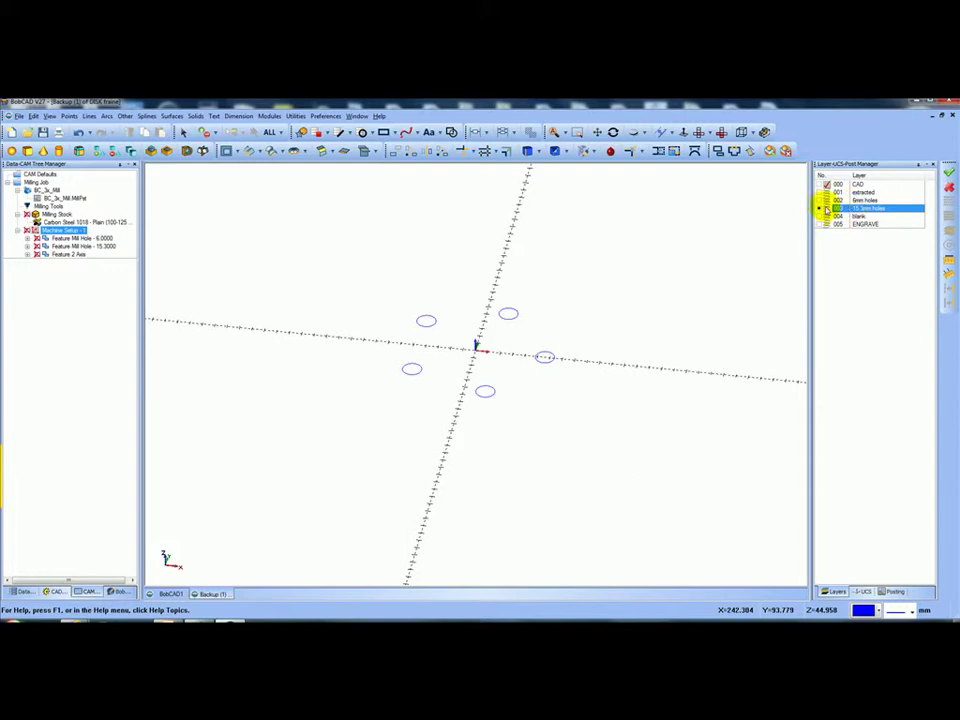
Hide the 15.3mm holes layer, check the blank and ENGRAVE layers one at a time, and leave both hidden
click(820, 209)
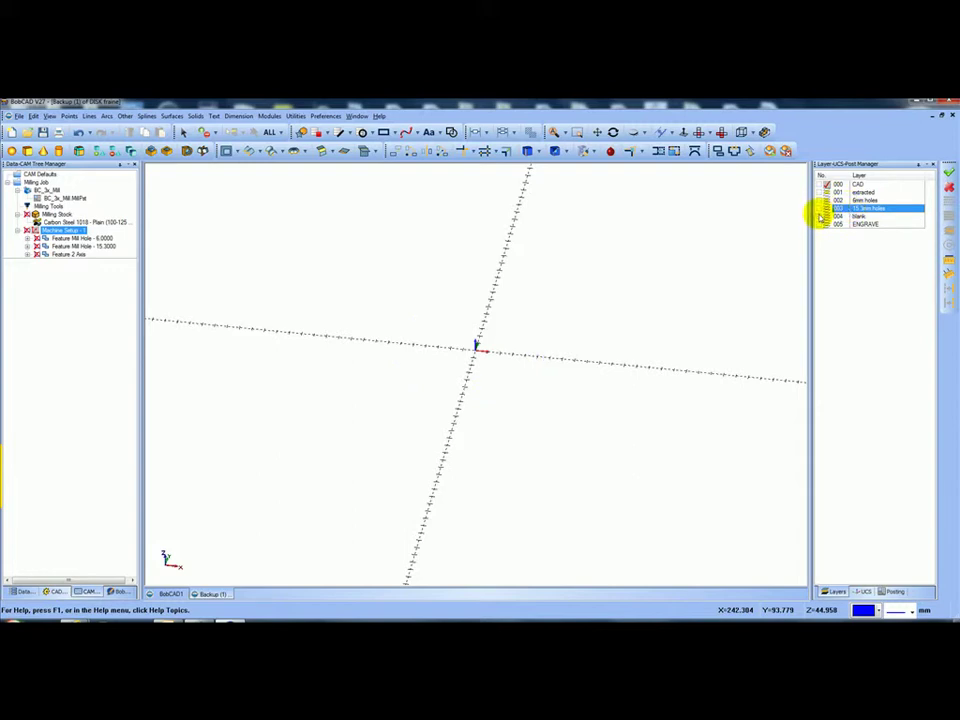
click(820, 216)
click(820, 216)
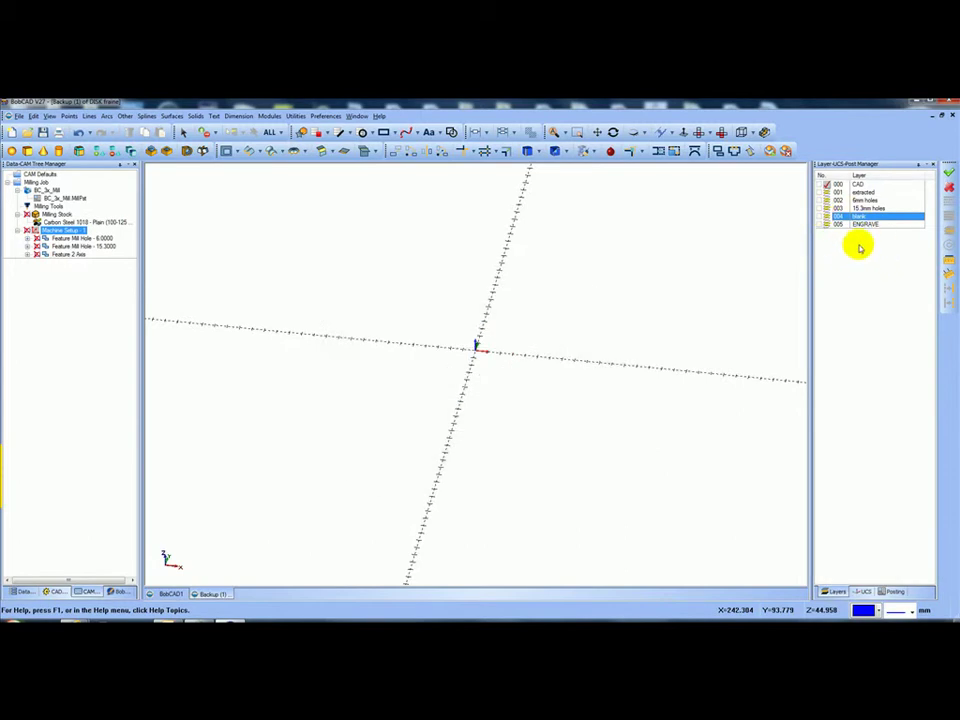
click(820, 224)
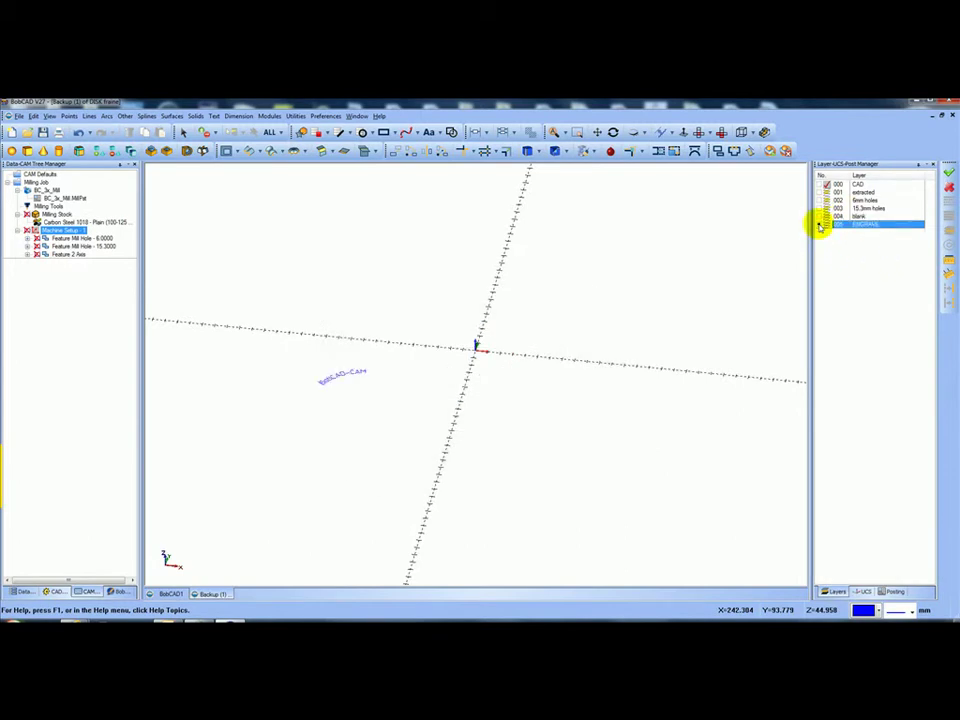
click(820, 224)
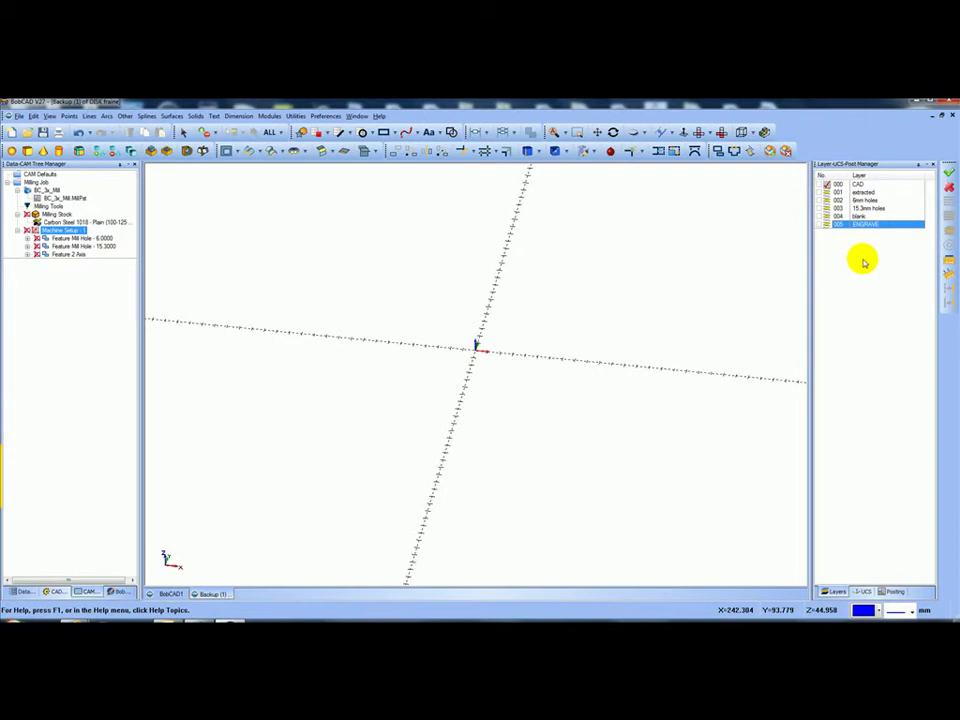
middle_drag(540, 328, 511, 320)
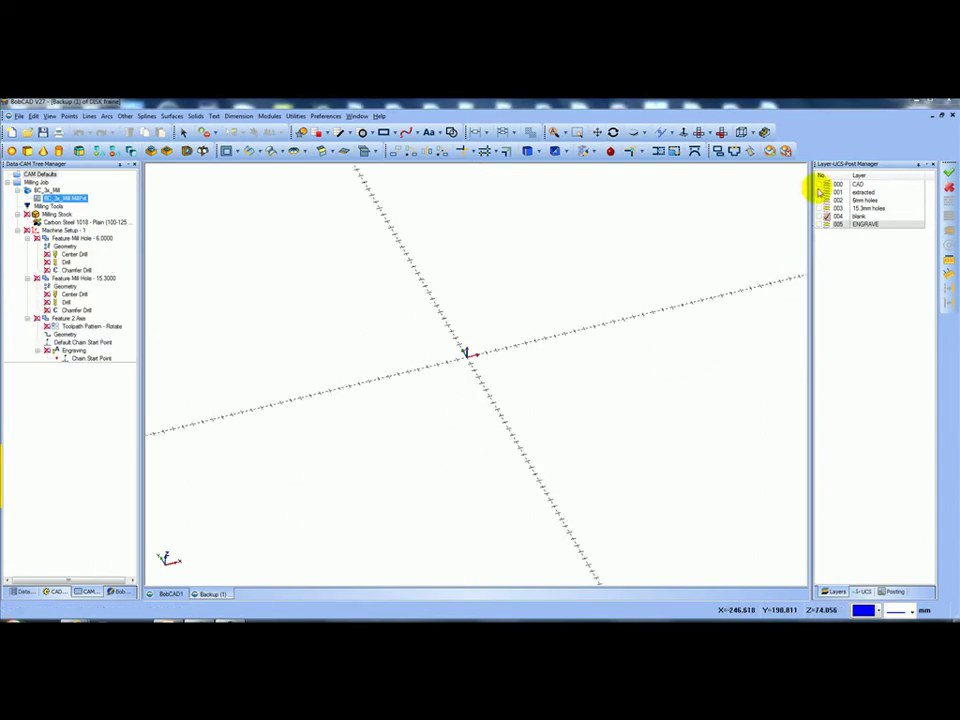
Show the CAD layer and check the geometry entries of the 6 mm and 15.3 mm Mill Hole features
click(821, 185)
middle_drag(542, 364, 290, 380)
click(78, 254)
click(65, 246)
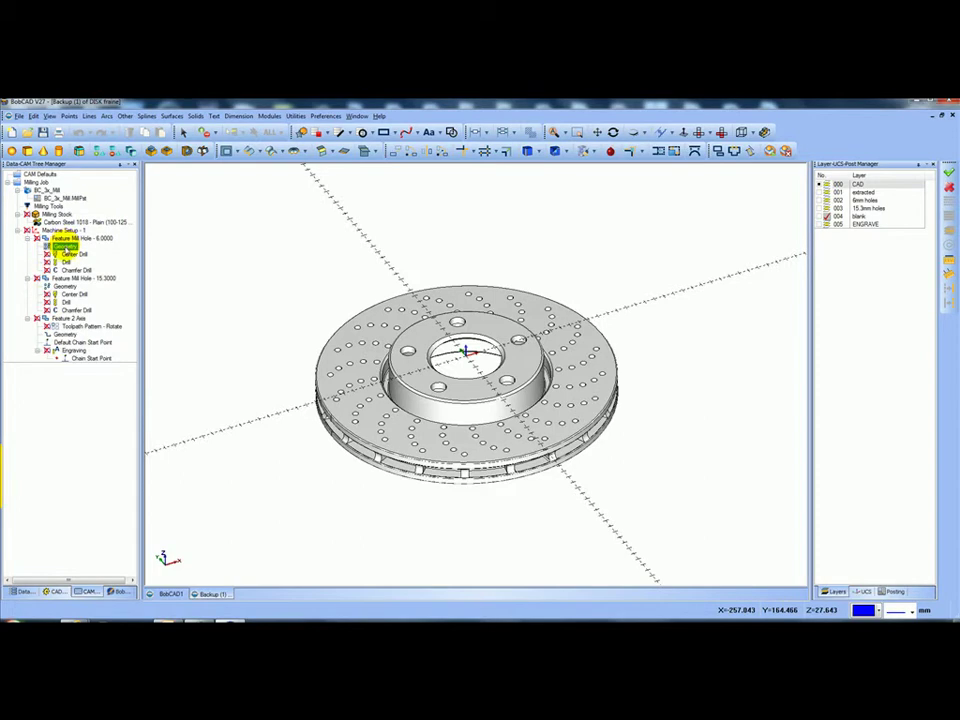
click(72, 294)
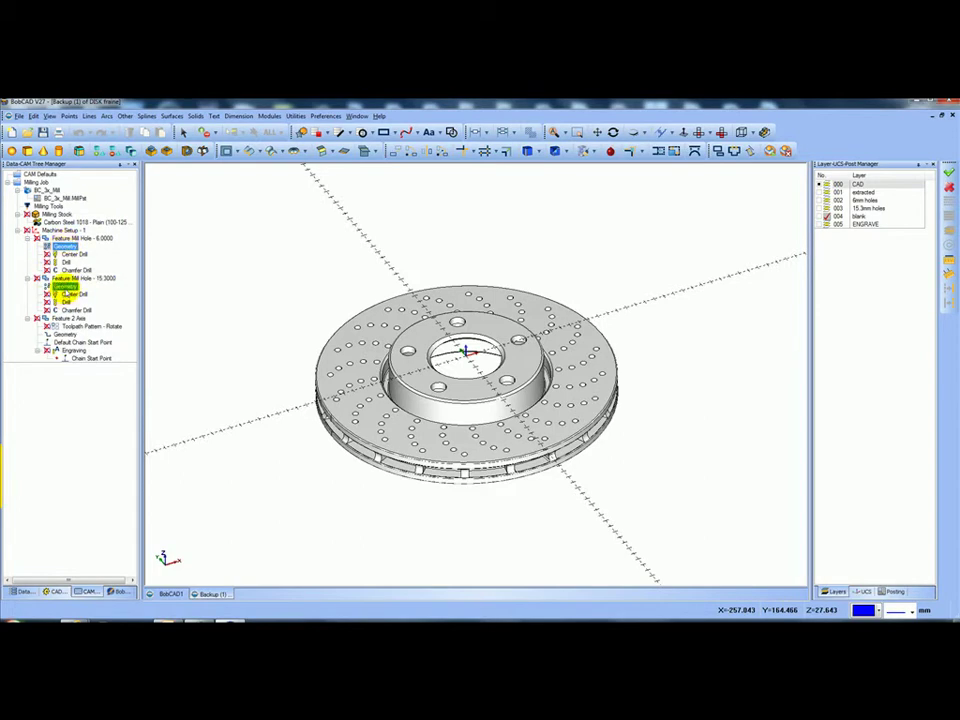
click(70, 254)
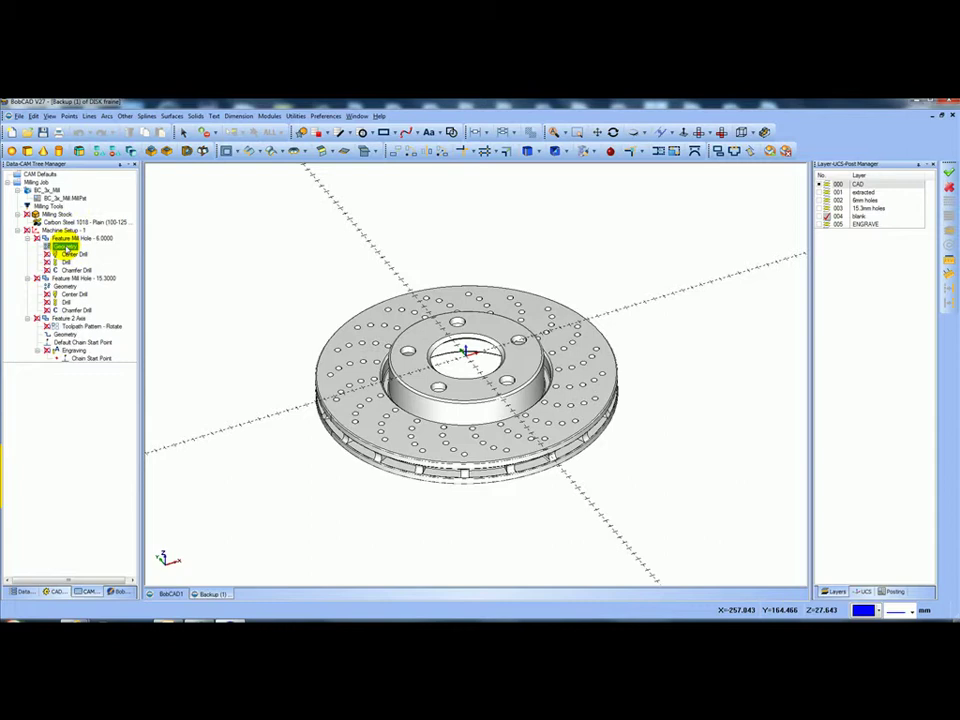
right_click(65, 247)
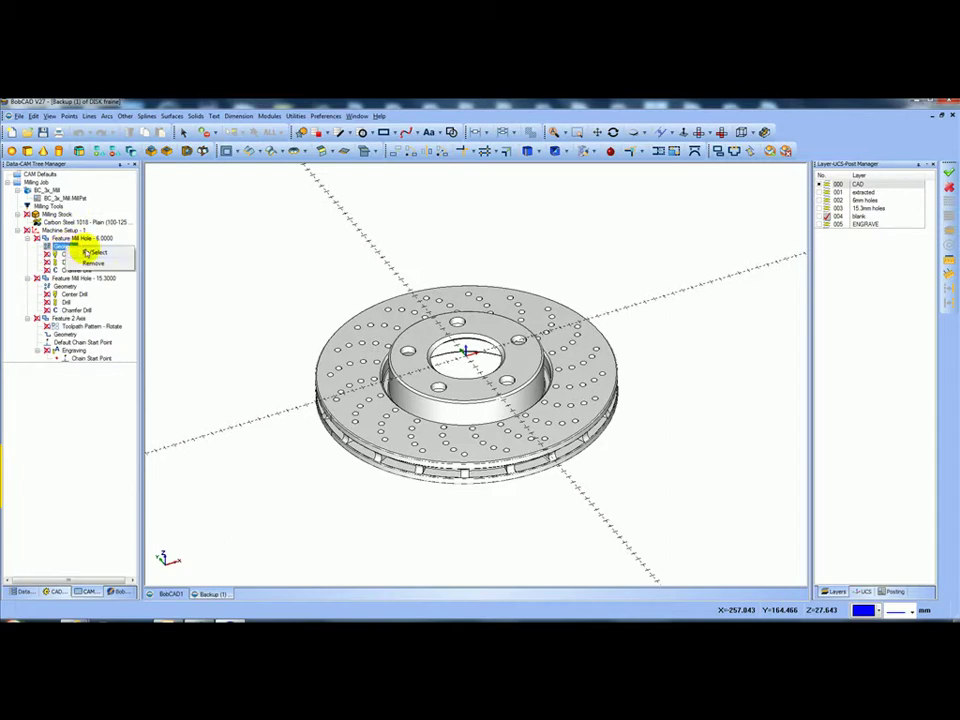
click(92, 253)
middle_drag(208, 291, 232, 286)
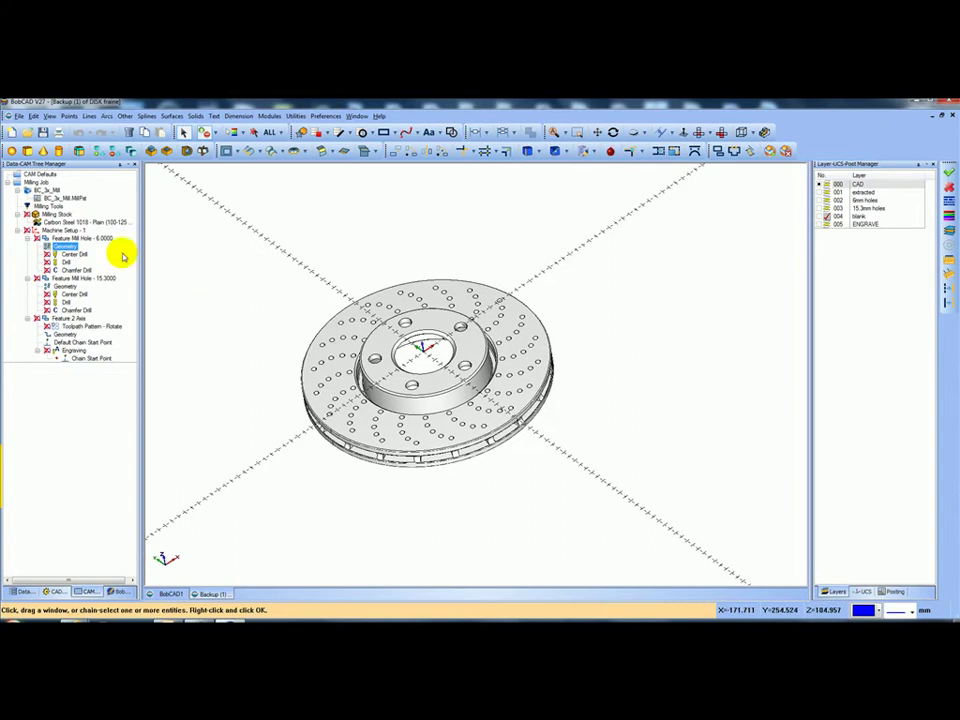
right_click(79, 249)
click(185, 280)
click(66, 286)
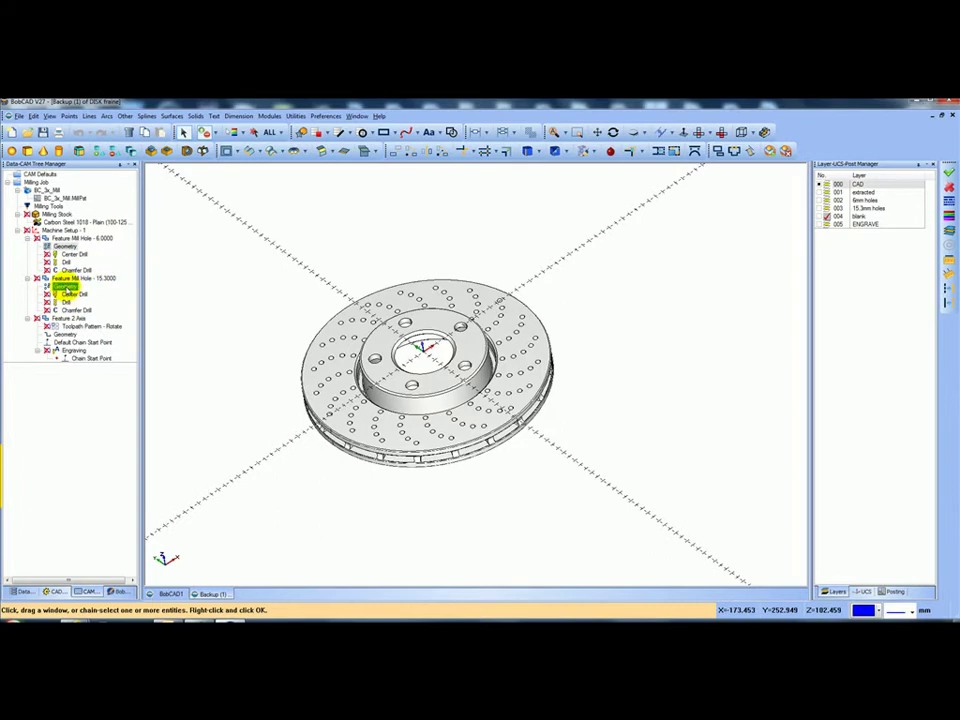
click(68, 335)
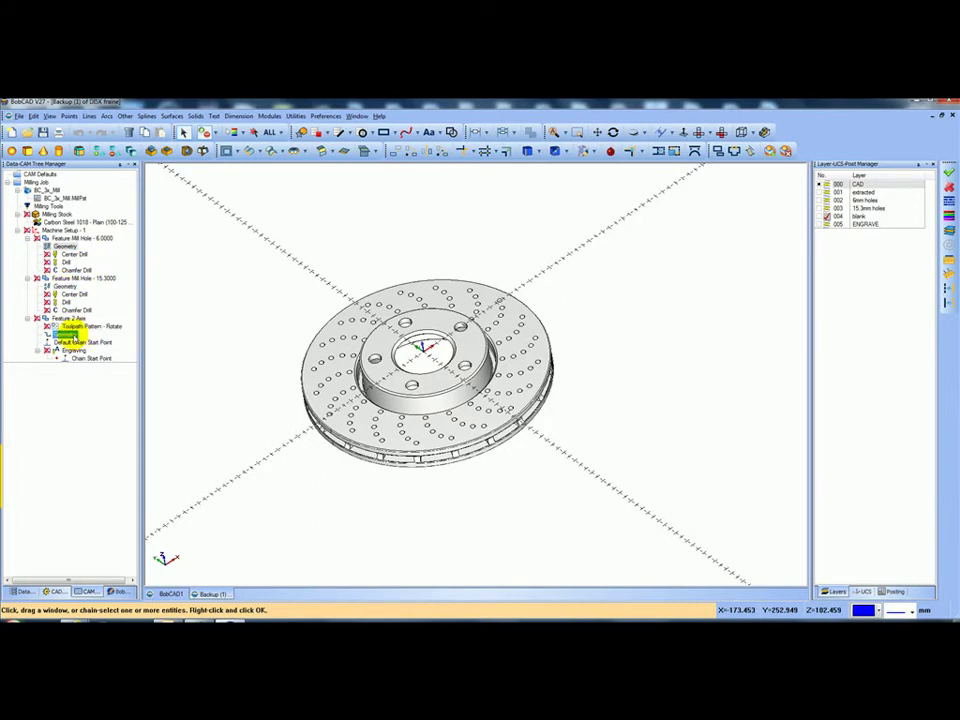
click(80, 342)
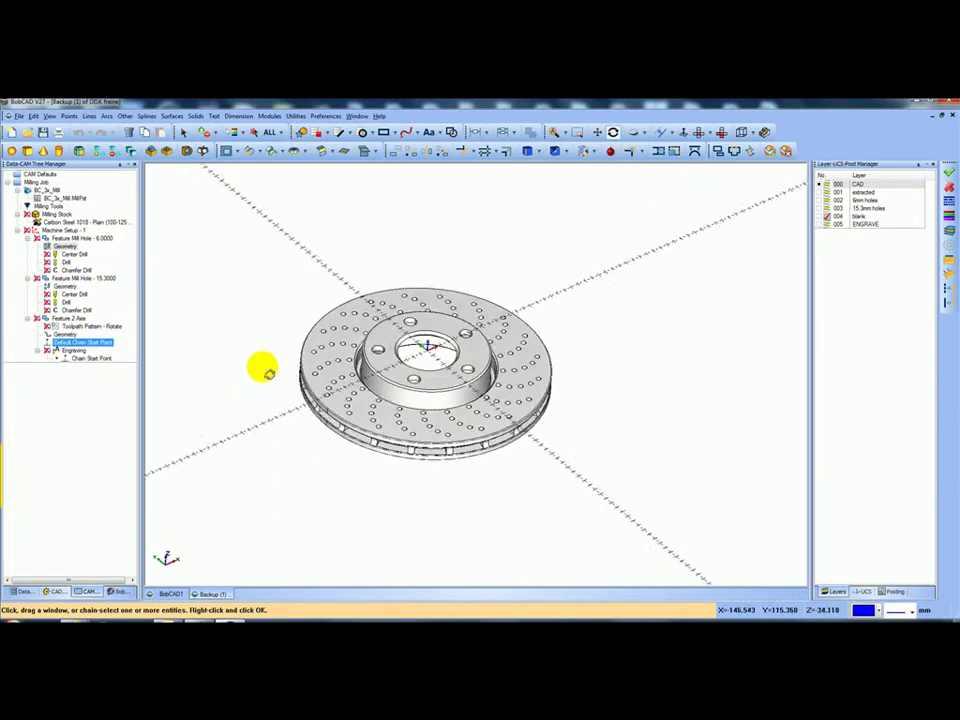
right_click(240, 310)
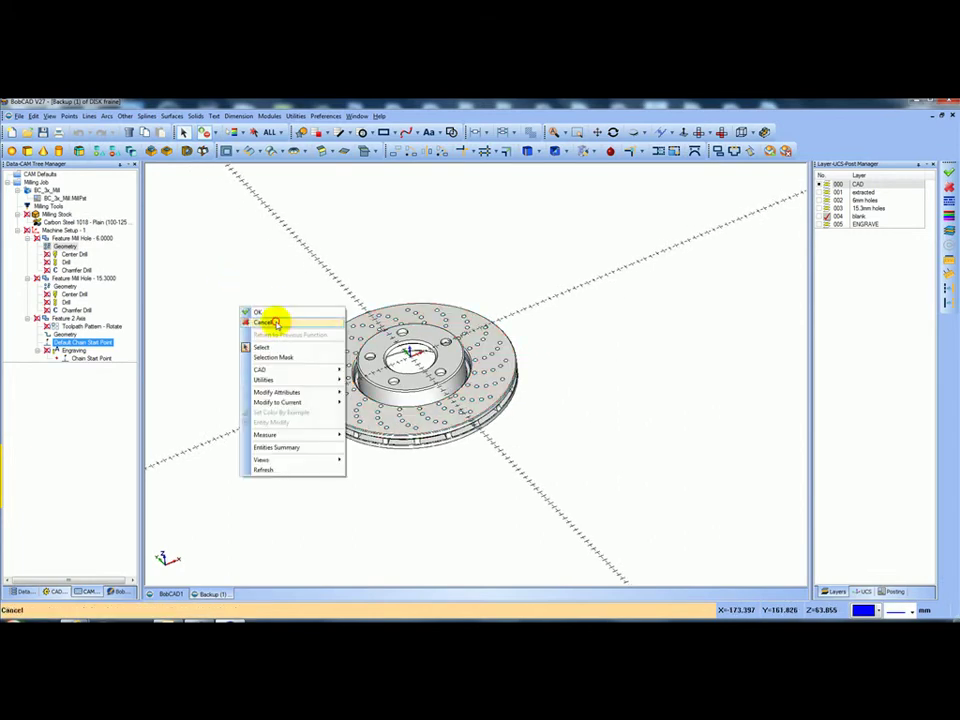
click(277, 325)
Open the 6 mm Mill Hole feature for editing, review its machining strategy, posting, center drill, drill and chamfer settings, and cancel
click(86, 240)
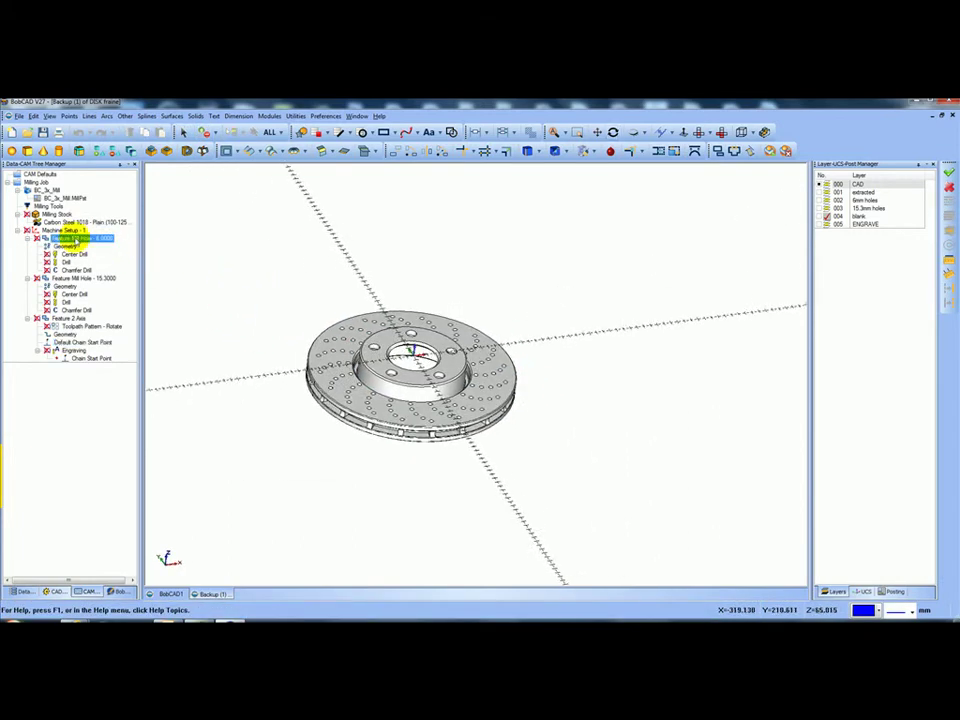
right_click(88, 243)
click(285, 311)
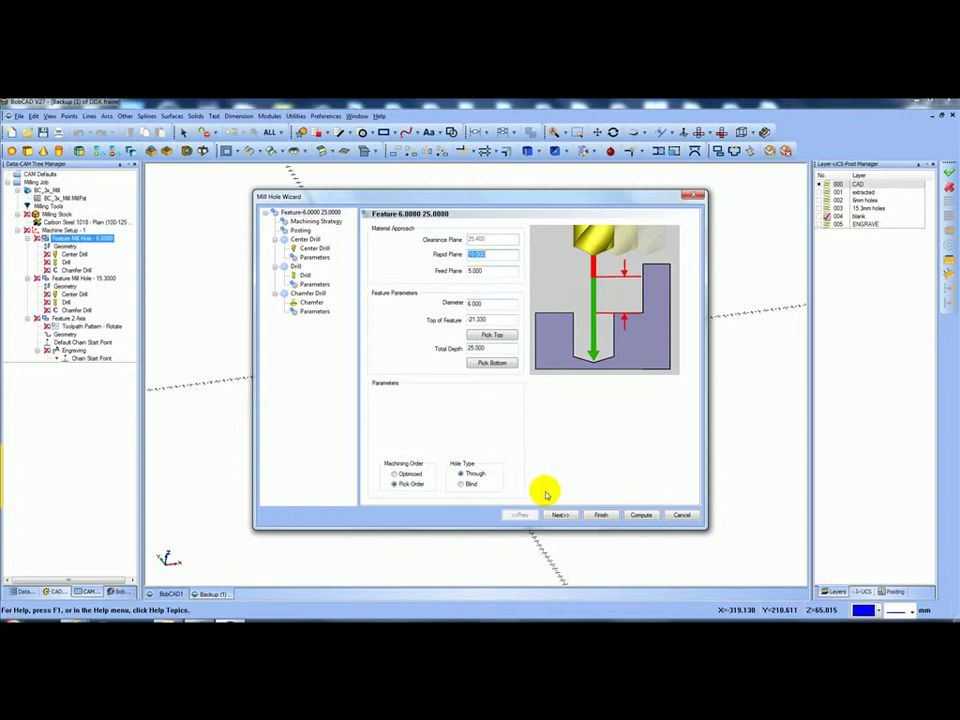
click(559, 514)
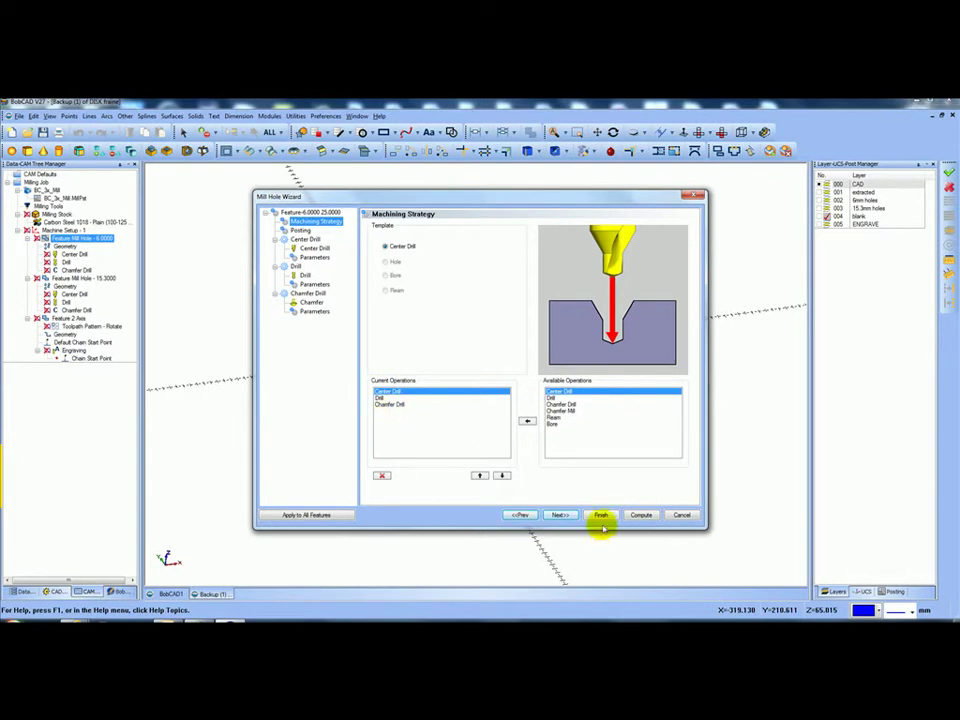
click(561, 514)
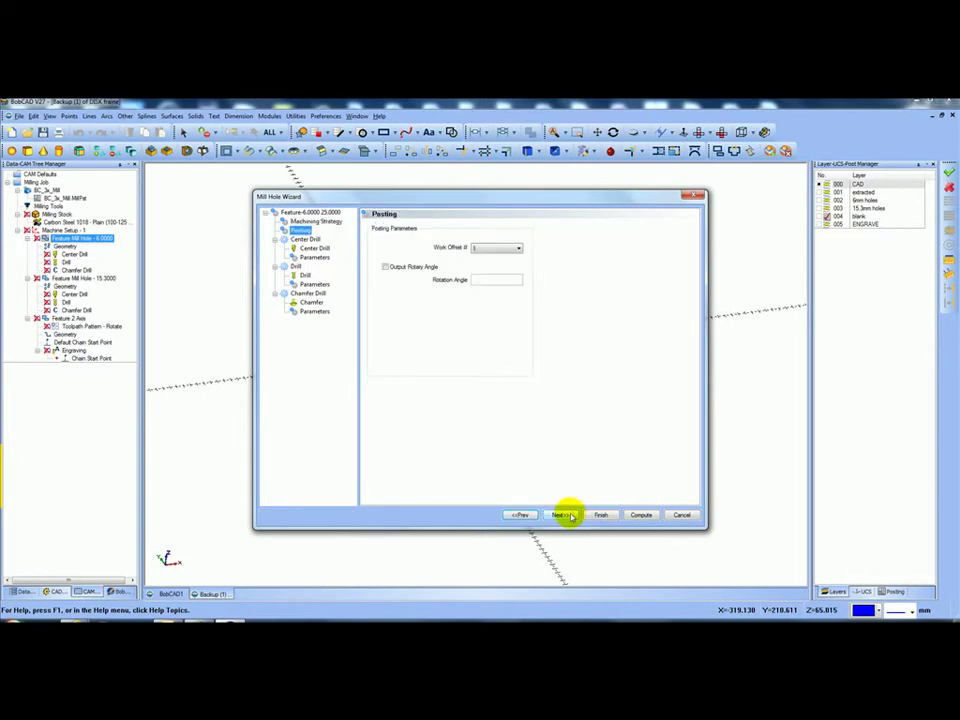
click(562, 514)
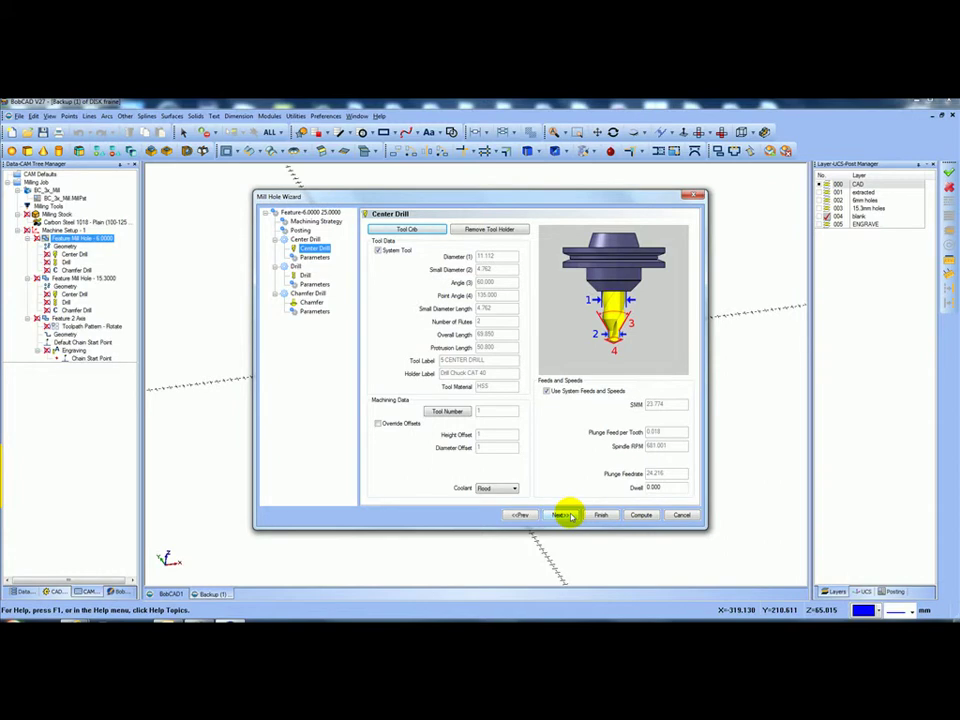
click(562, 514)
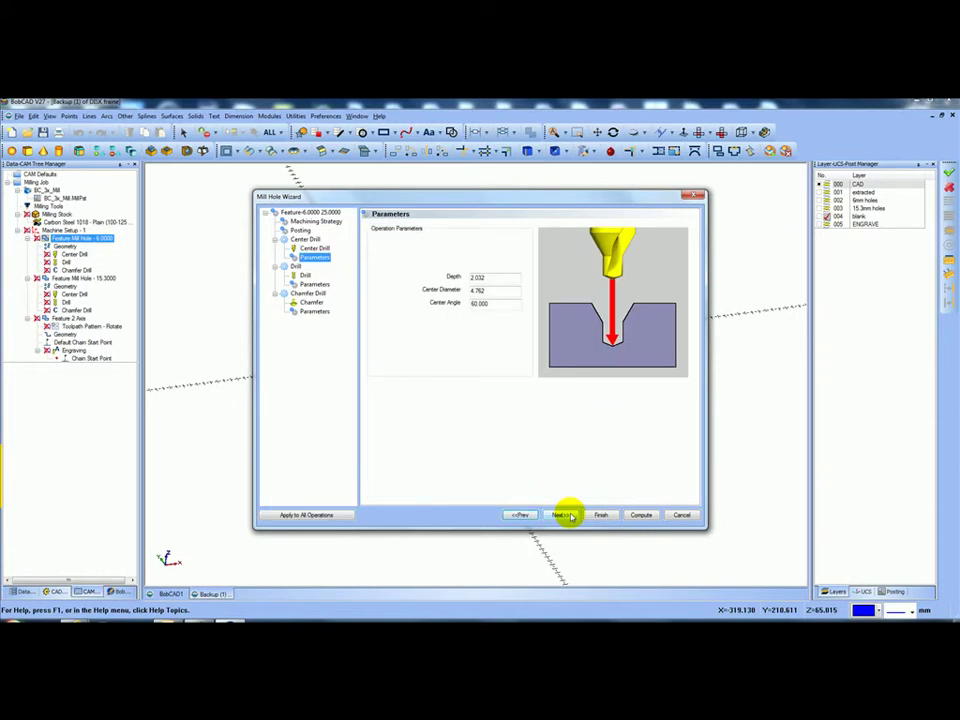
click(562, 514)
click(563, 514)
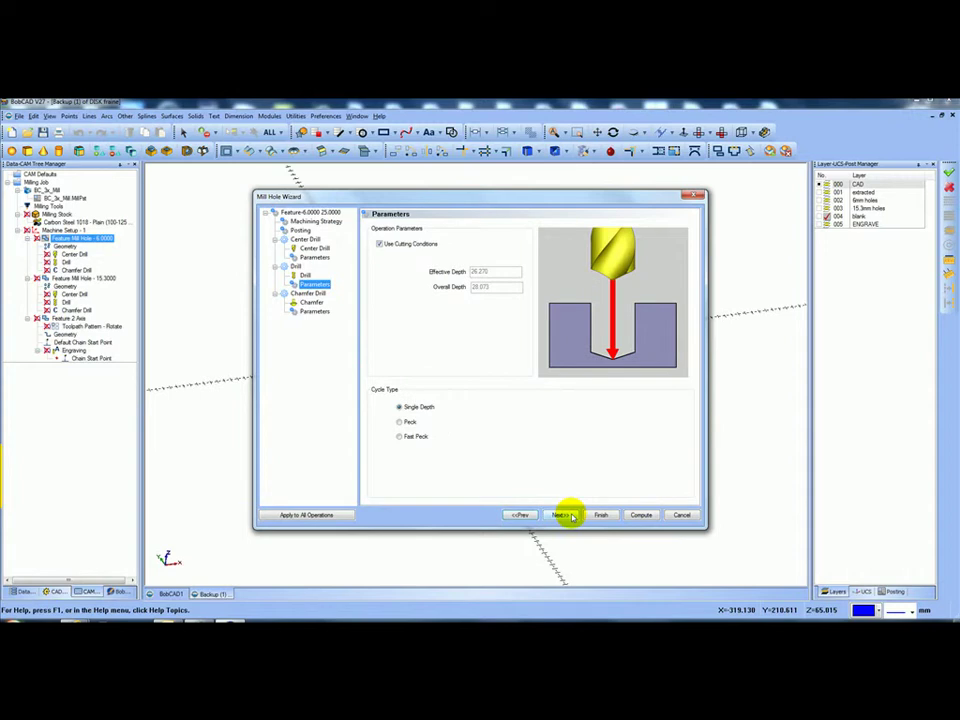
click(563, 514)
click(566, 515)
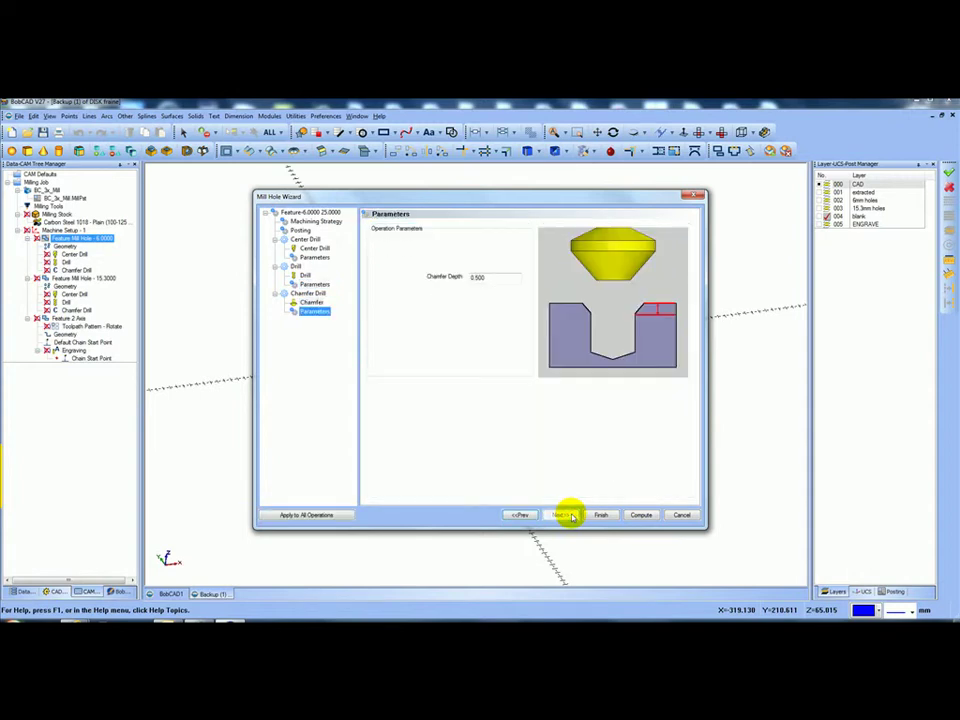
click(677, 516)
Launch the machining simulation and examine the brake disc stock with its drilling and engraving toolpaths
middle_drag(543, 438, 405, 393)
scroll(404, 393, up, 3)
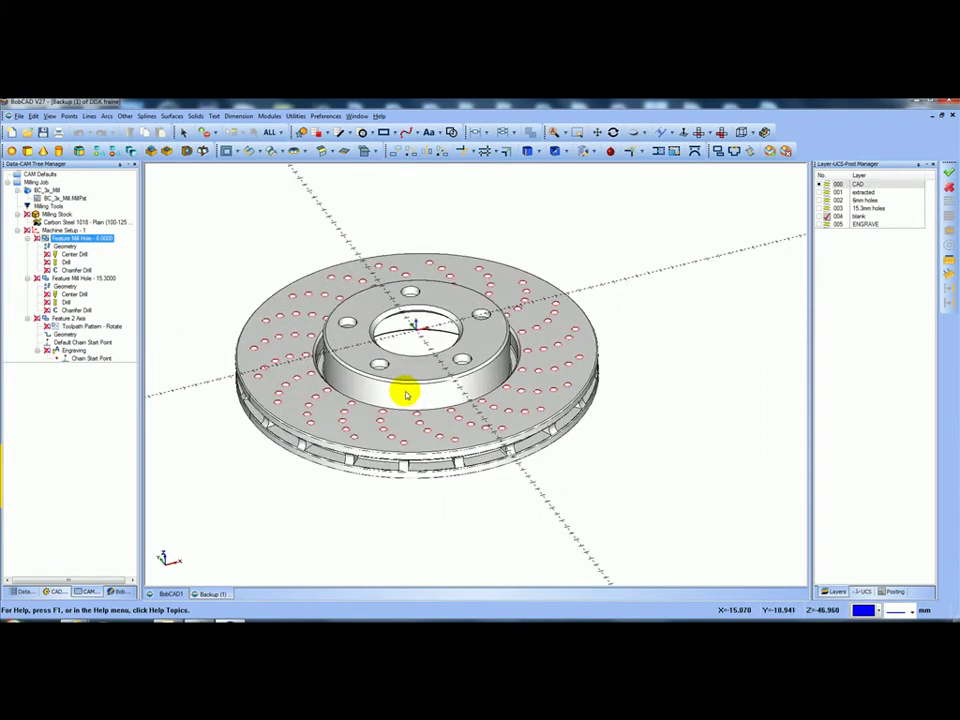
scroll(405, 394, down, 2)
click(266, 116)
click(284, 184)
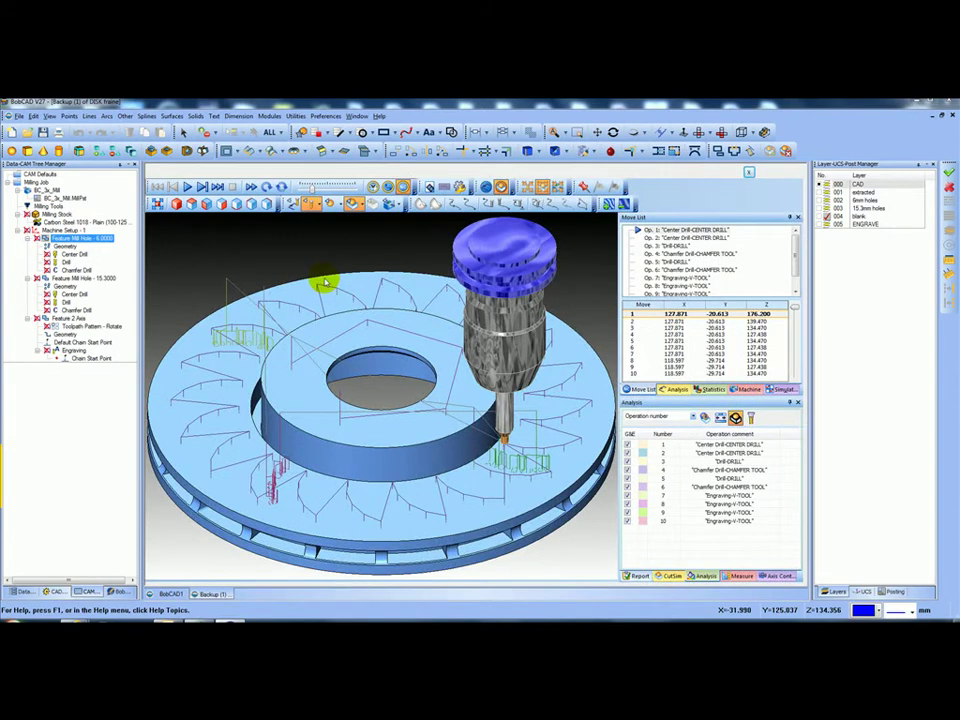
scroll(323, 282, up, 3)
scroll(323, 282, down, 6)
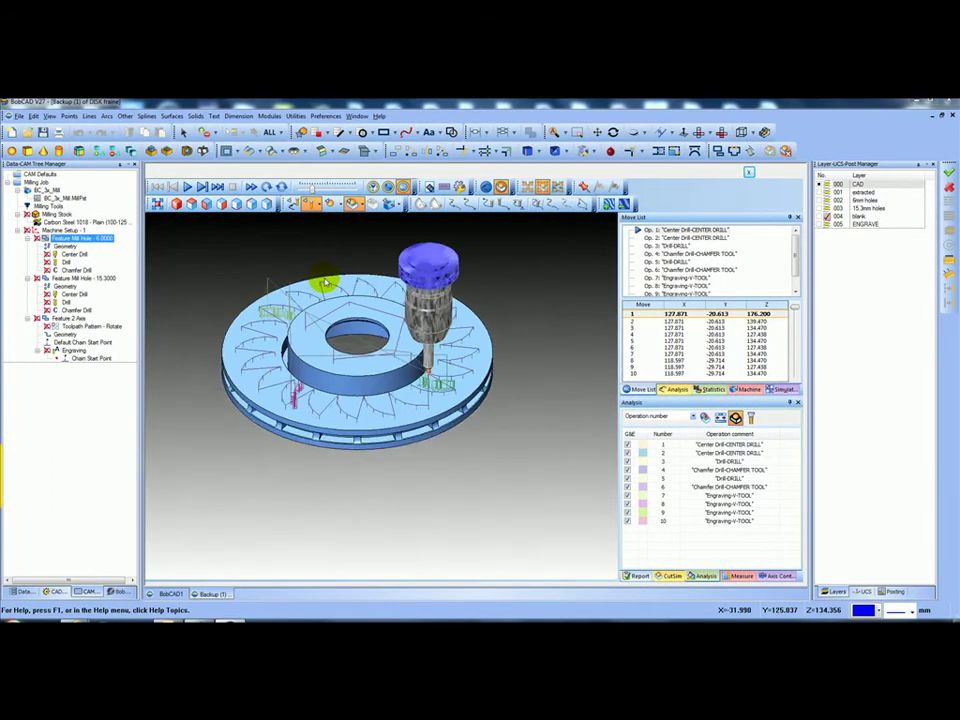
scroll(327, 287, up, 2)
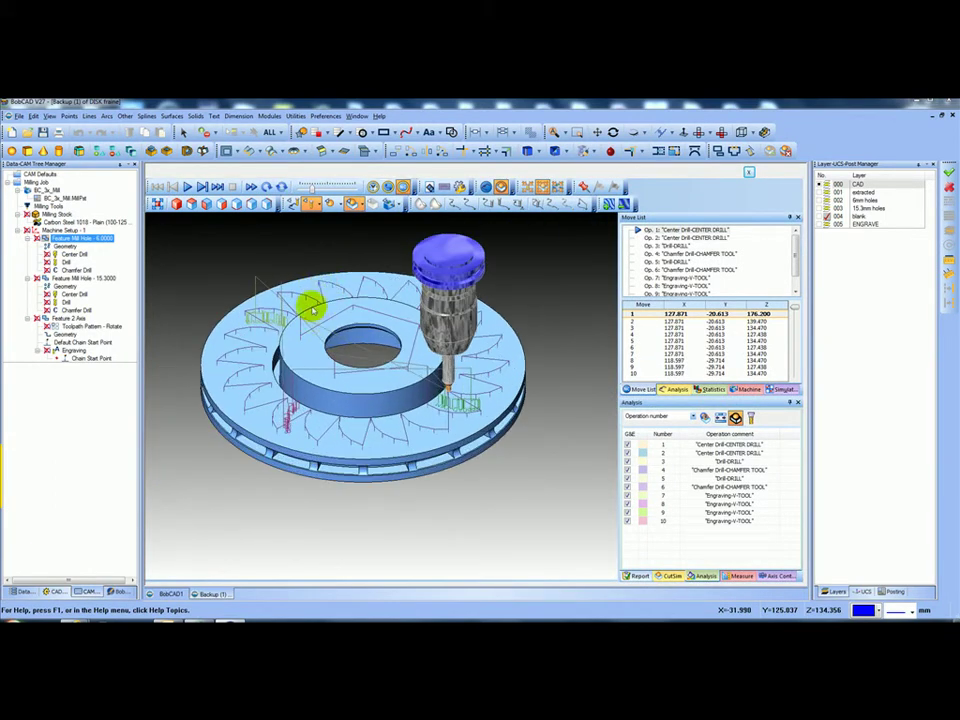
middle_drag(308, 297, 289, 289)
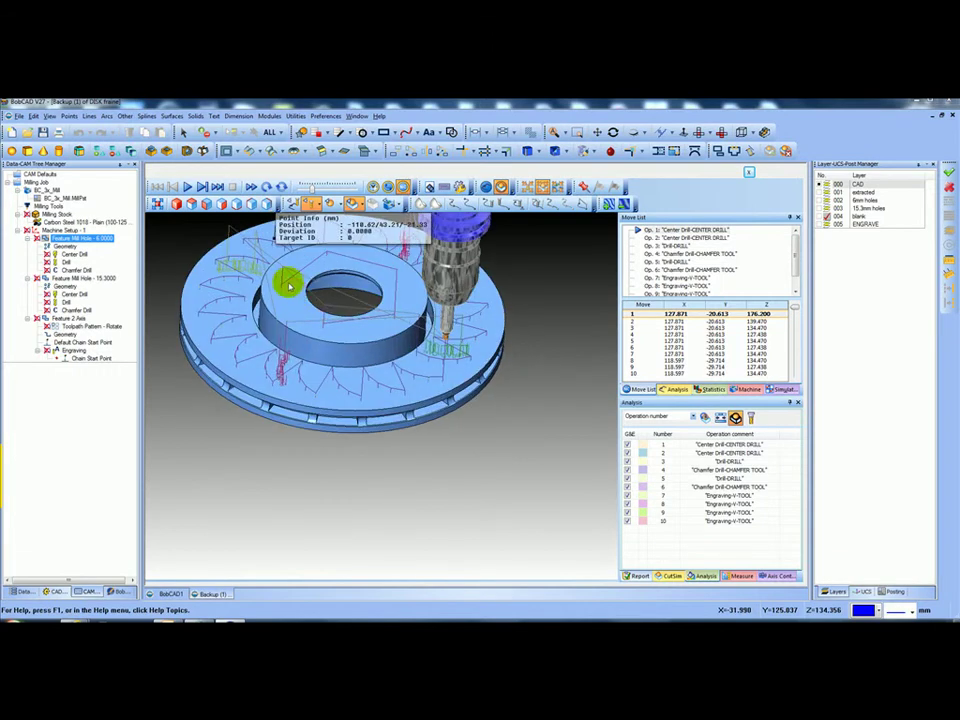
Fit the brake disc in the simulation view and hide the toolpath lines
click(268, 187)
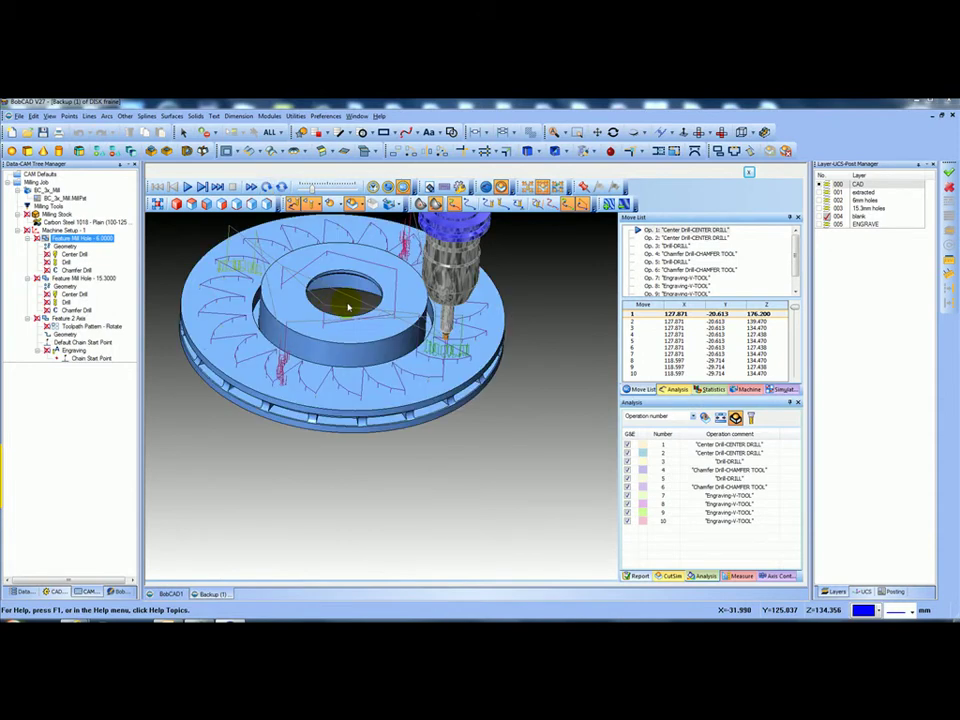
click(159, 204)
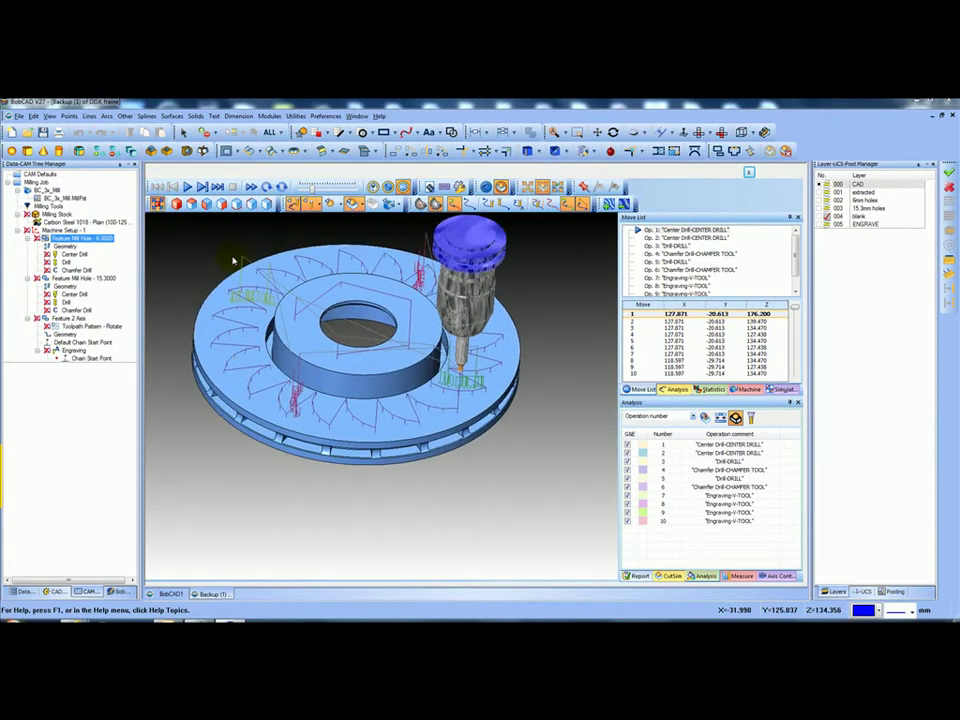
click(291, 203)
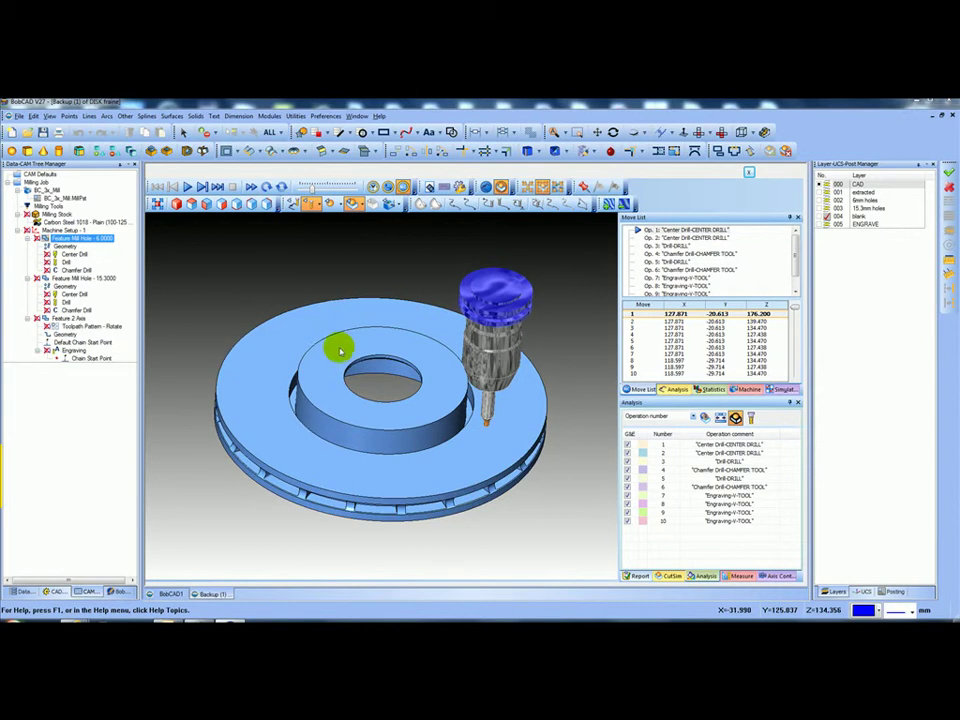
mouse_move(343, 347)
mouse_down()
mouse_move(306, 326)
mouse_move(335, 339)
mouse_up()
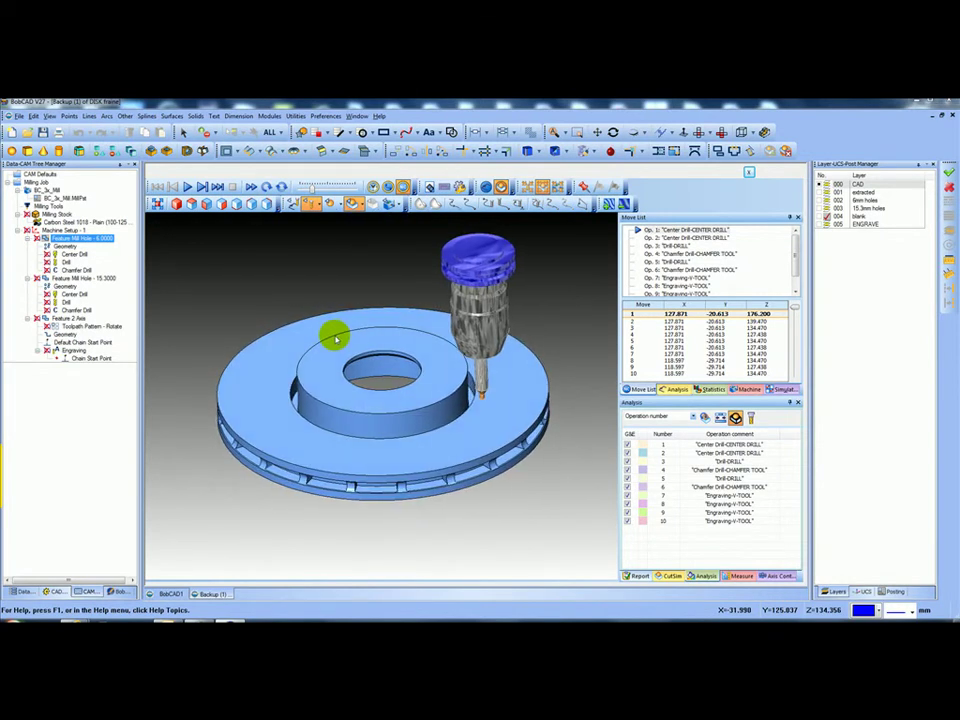
Raise the simulation speed and run the simulation through all drilling, chamfering and engraving operations
drag(795, 258, 786, 236)
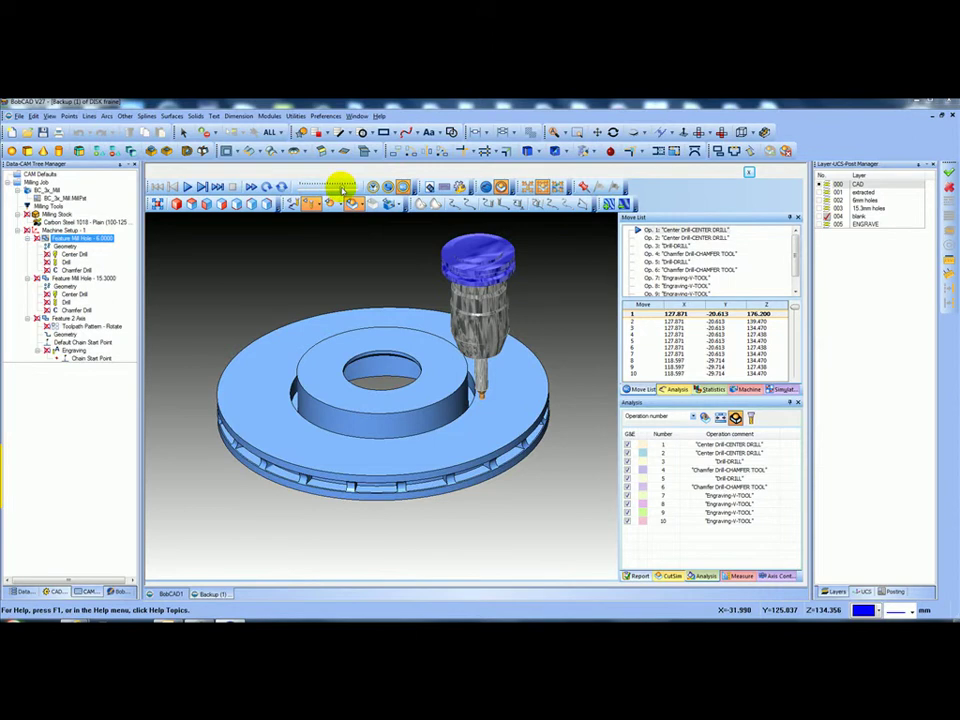
click(187, 186)
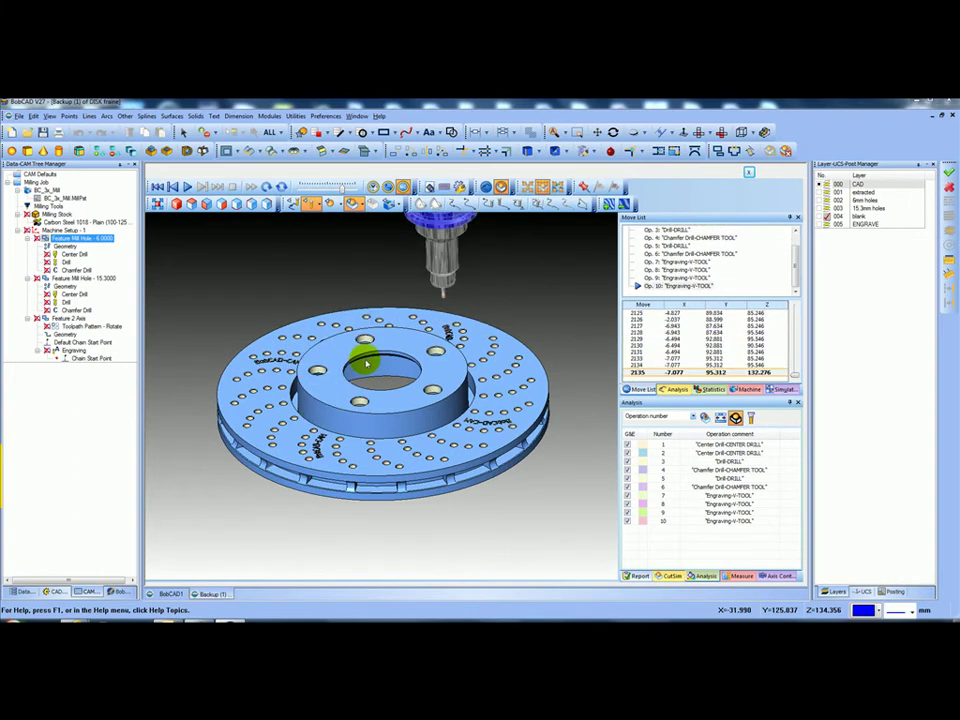
mouse_move(366, 365)
middle_down()
mouse_move(373, 403)
mouse_move(369, 367)
middle_up()
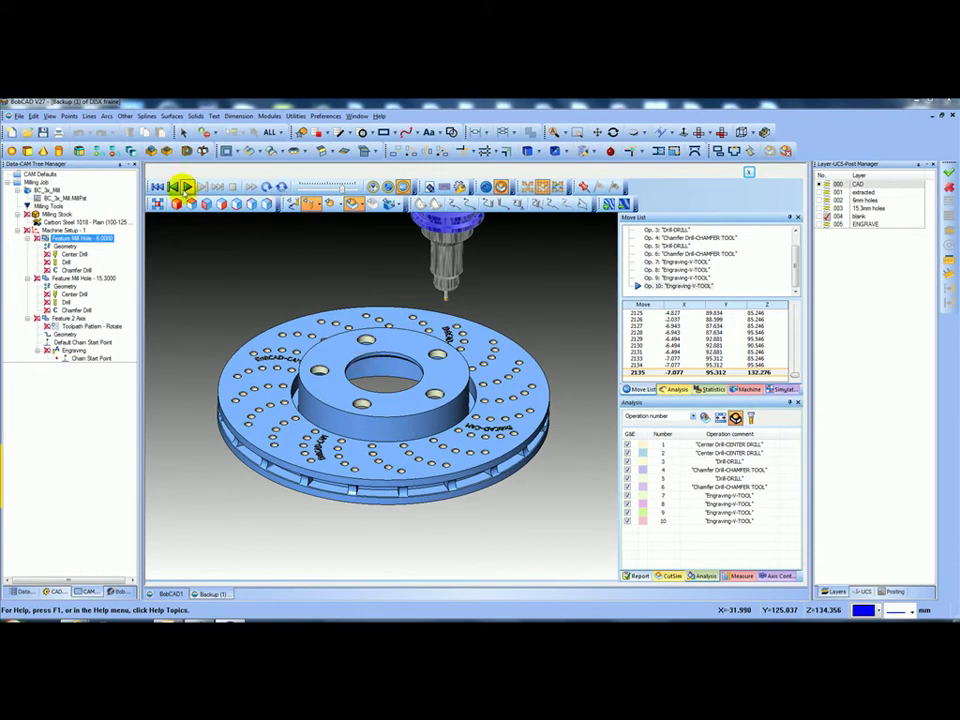
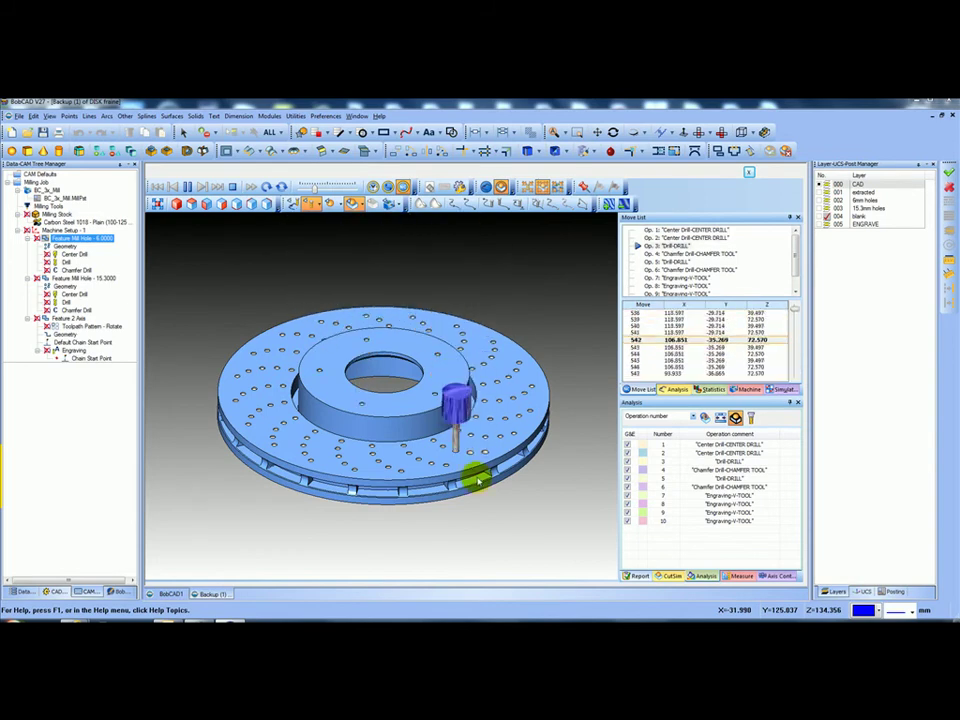
Examine the drilled holes and the BobCAD-CAM text engraving on the brake disc up close while the simulation runs
middle_drag(476, 474, 503, 425)
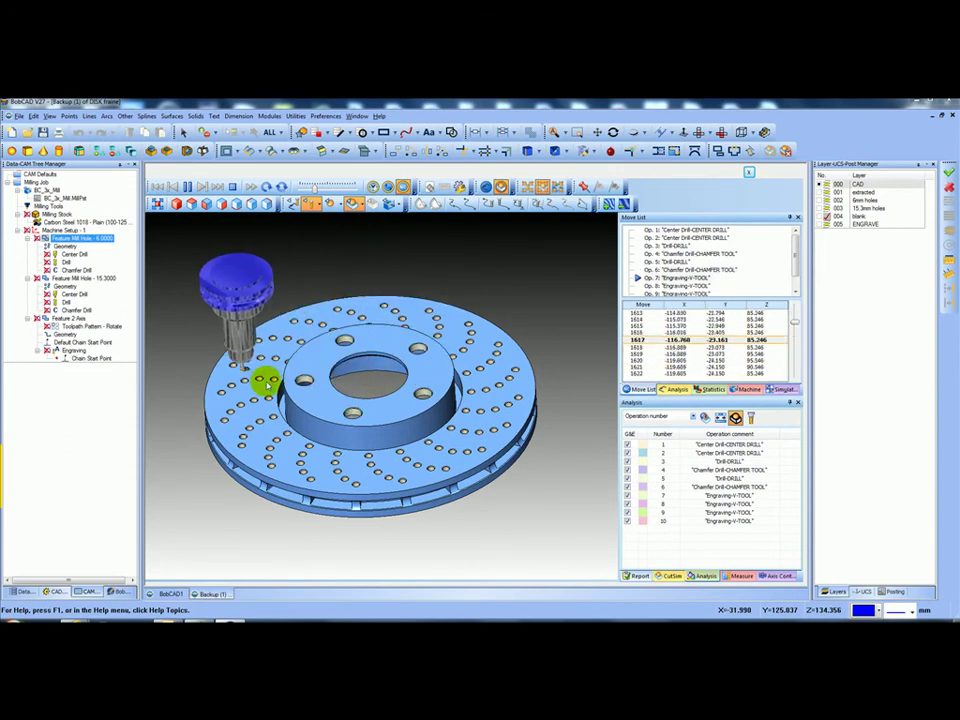
scroll(232, 376, up, 5)
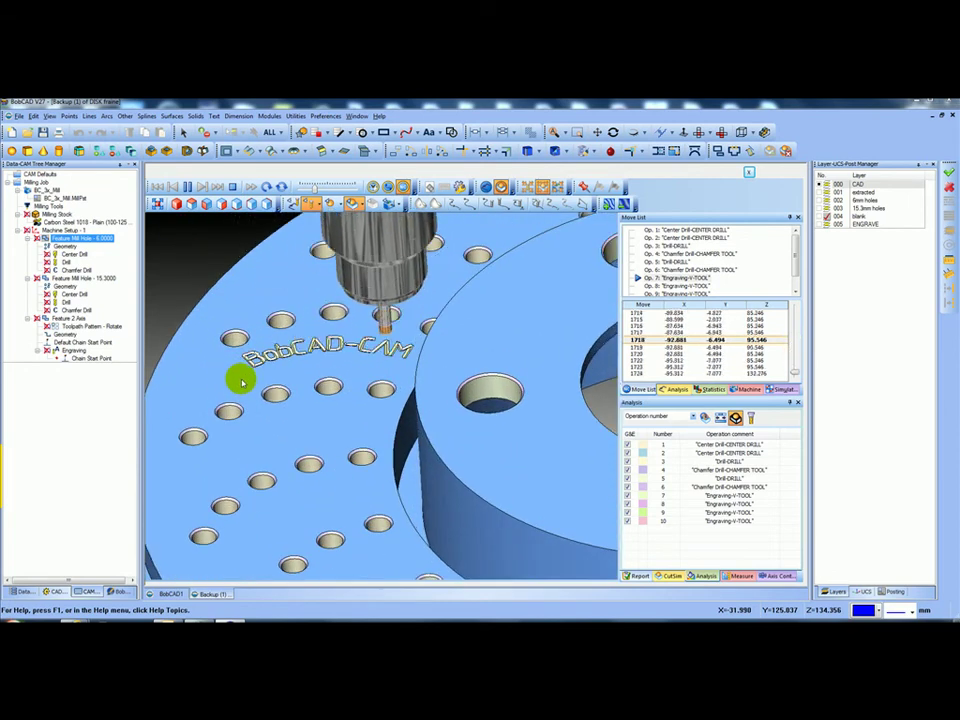
scroll(249, 382, up, 2)
scroll(250, 380, down, 6)
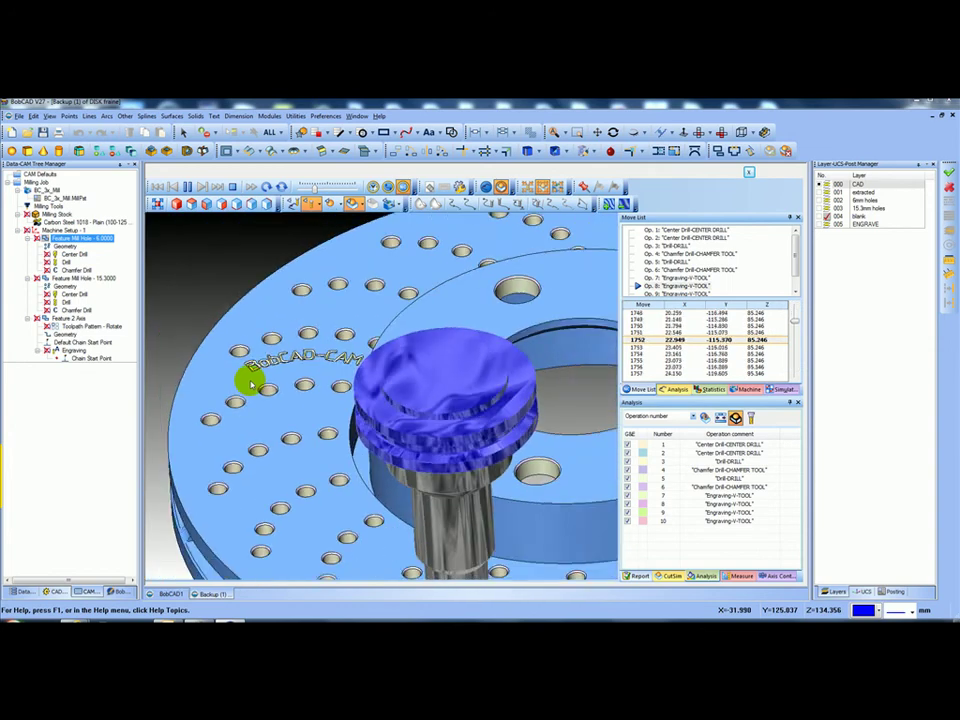
scroll(370, 436, up, 2)
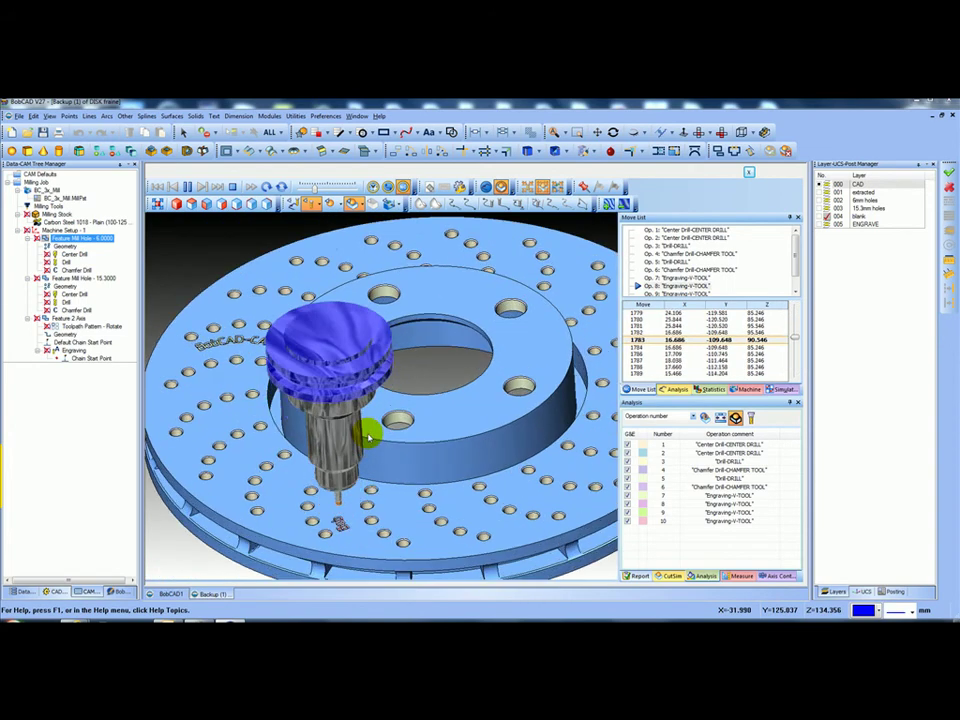
scroll(370, 436, down, 4)
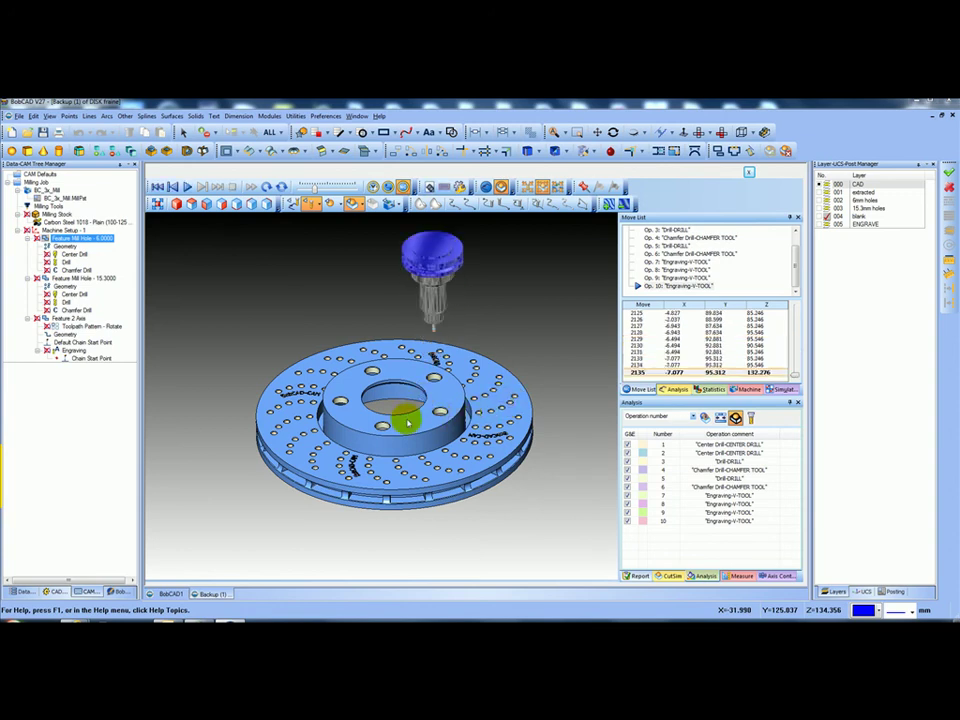
Inspect the finished brake disc from a different angle and exit the machining simulation
mouse_move(352, 420)
middle_drag(259, 385, 288, 347)
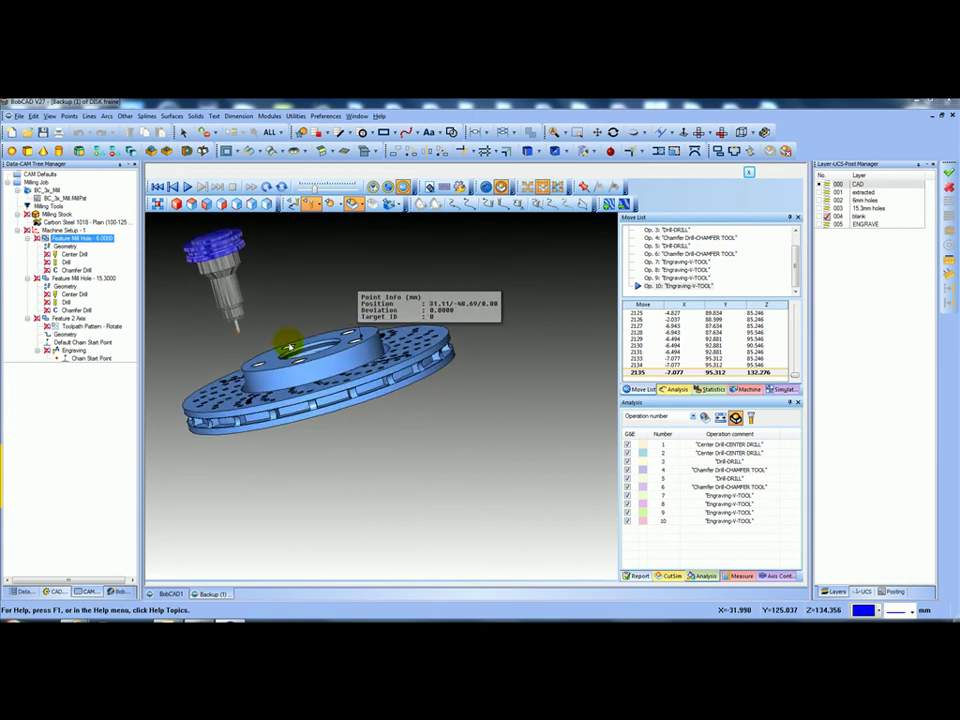
click(747, 173)
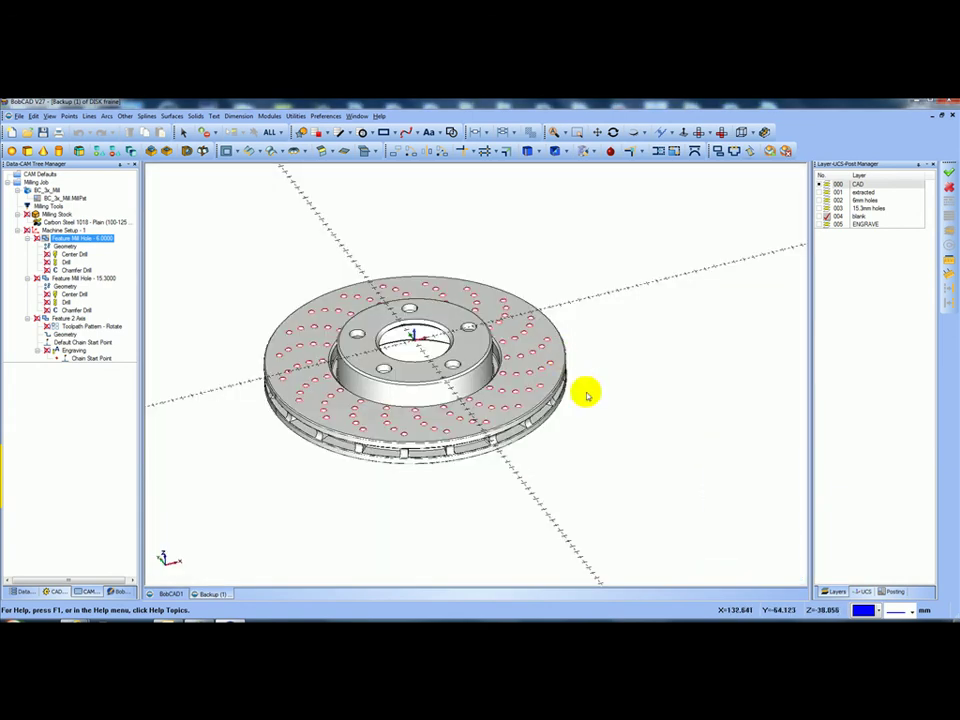